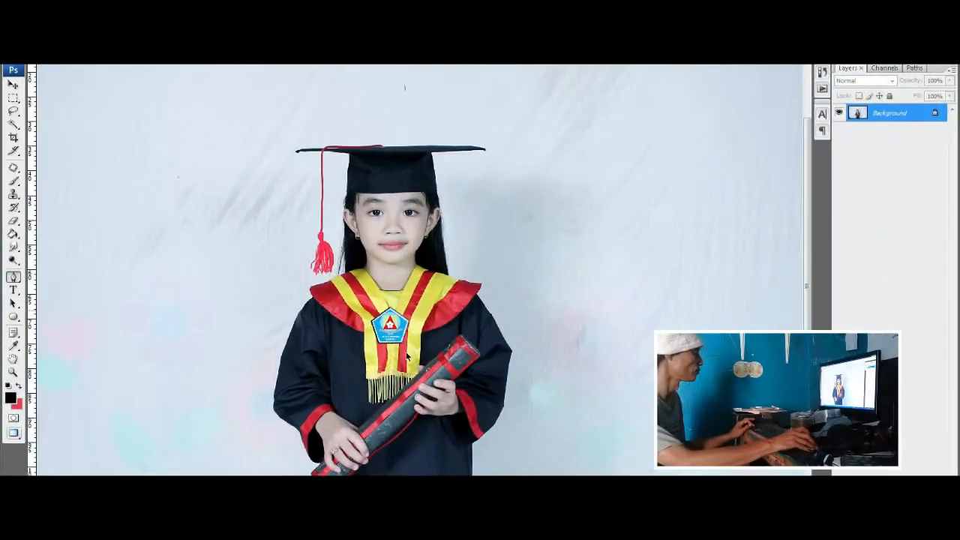
Step: Switch the screen mode and start a Pen tool path at the left end of the gown's lower hem
key(f)
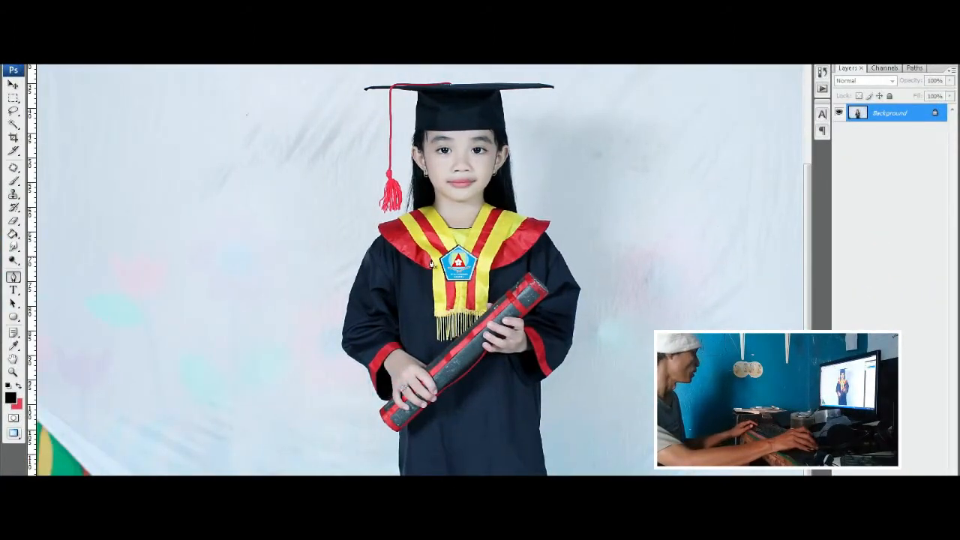
key(f)
scroll(447, 286, up, 1)
scroll(447, 286, up, 5)
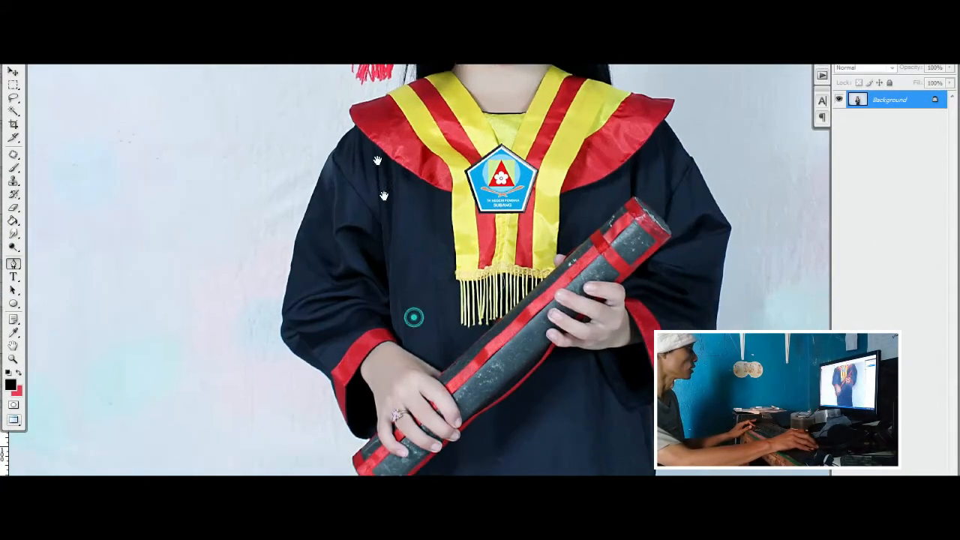
scroll(466, 226, up, 1)
drag(424, 285, 428, 227)
scroll(428, 229, down, 4)
drag(398, 400, 403, 270)
scroll(410, 251, up, 3)
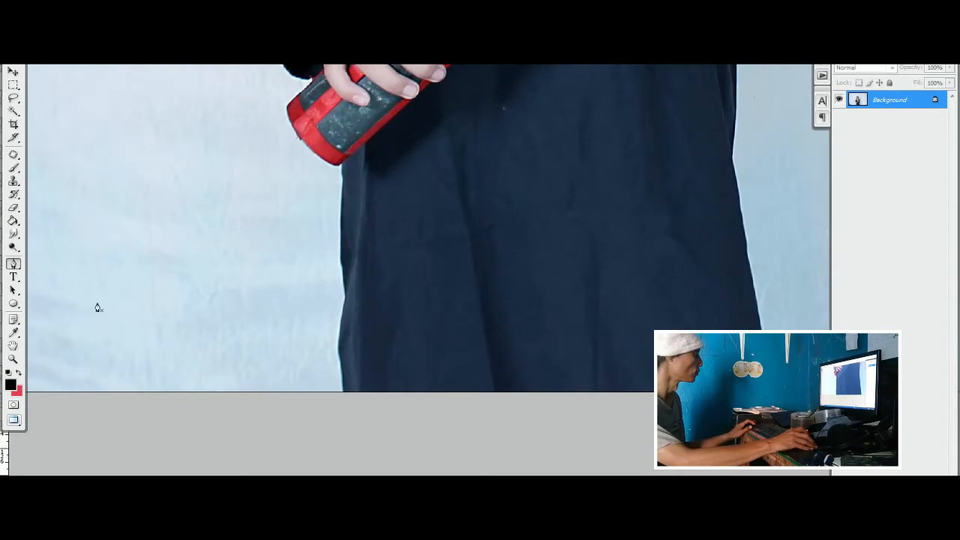
click(20, 267)
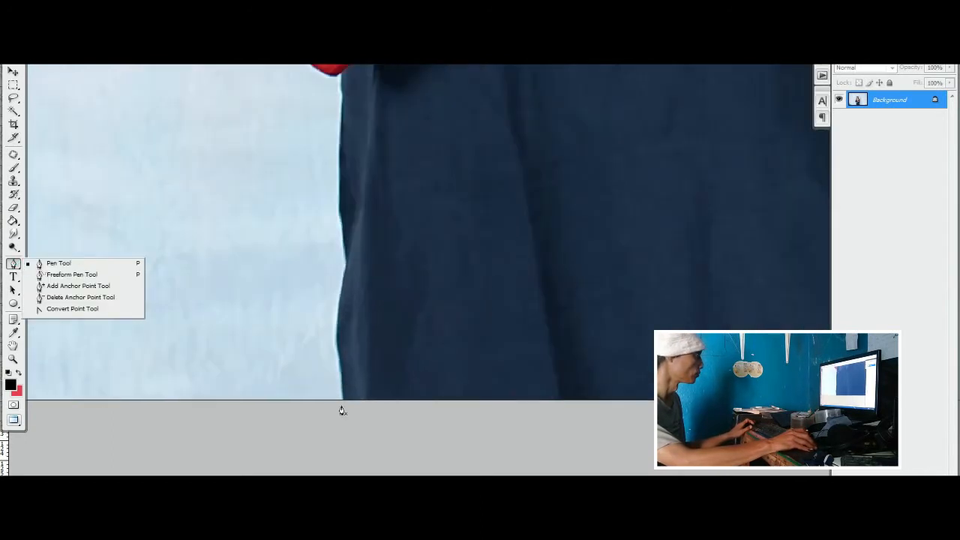
click(345, 411)
Step: Trace the gown's left edge with the Pen tool, from the hem up to the diploma tube
drag(346, 321, 346, 294)
drag(347, 206, 345, 399)
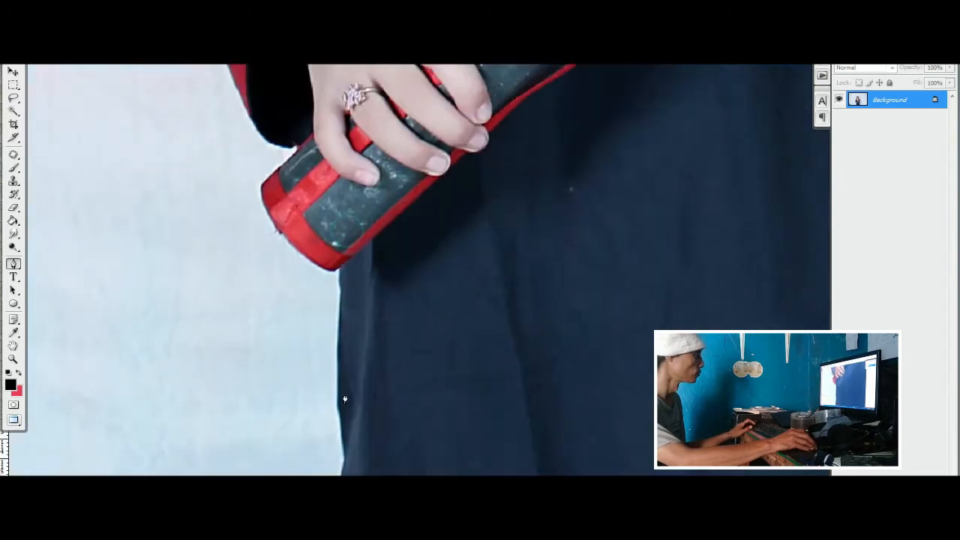
drag(343, 358, 343, 356)
click(342, 267)
scroll(336, 268, up, 3)
Step: Continue the path around the lower end of the diploma tube to where it meets the sleeve
drag(321, 268, 350, 370)
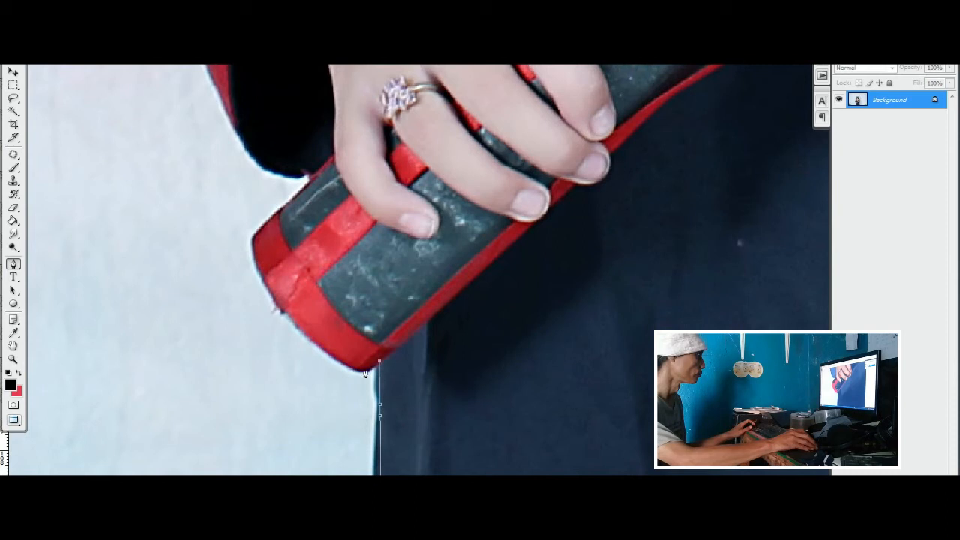
drag(262, 279, 253, 260)
ctrl+click(253, 249)
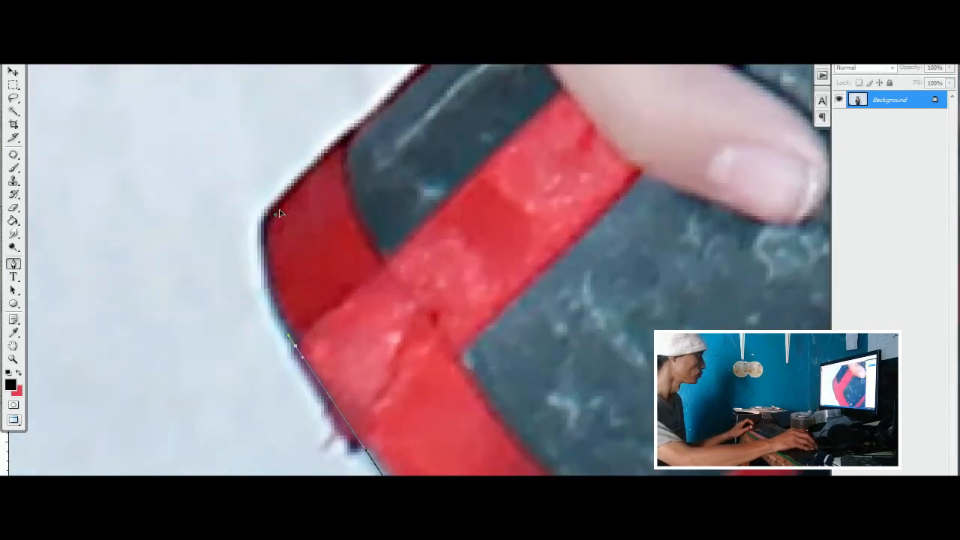
click(345, 142)
drag(376, 126, 273, 332)
click(351, 241)
drag(354, 217, 342, 214)
Step: Extend the path past the red cuff and along the lower edge of the left sleeve
drag(167, 178, 226, 432)
drag(134, 192, 119, 148)
drag(108, 113, 213, 498)
drag(159, 349, 140, 321)
scroll(140, 302, down, 1)
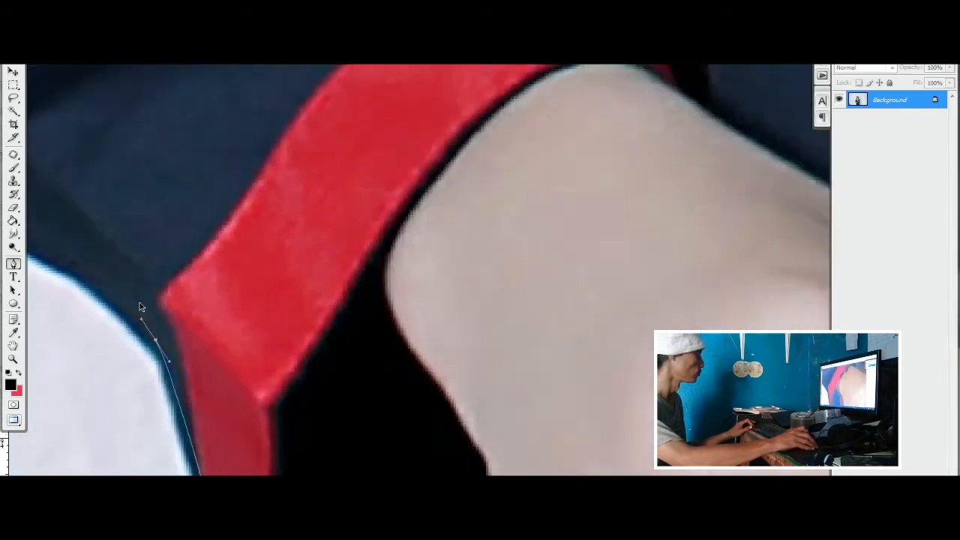
drag(105, 282, 361, 351)
drag(163, 207, 149, 183)
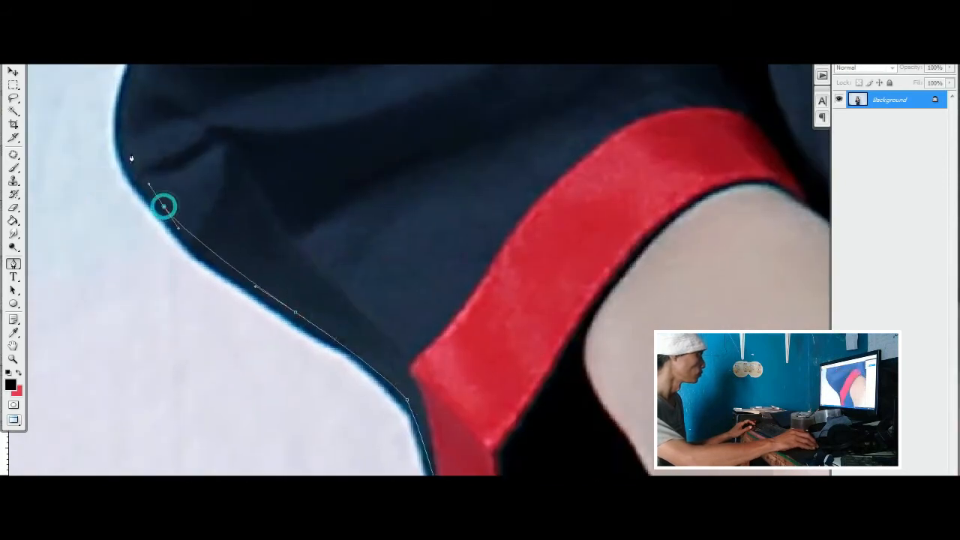
Step: Trace the outer edge of the left sleeve upward from its lower corner toward the shoulder
drag(124, 113, 125, 426)
drag(134, 344, 134, 291)
drag(146, 242, 158, 183)
drag(170, 115, 173, 104)
drag(169, 103, 114, 503)
click(189, 222)
drag(216, 181, 213, 357)
Step: Trace the left shoulder's curve up to the point where the gown meets the red collar
drag(248, 223, 158, 434)
scroll(280, 319, up, 1)
drag(214, 324, 245, 280)
drag(276, 228, 303, 201)
drag(343, 170, 383, 126)
click(390, 111)
scroll(390, 111, up, 5)
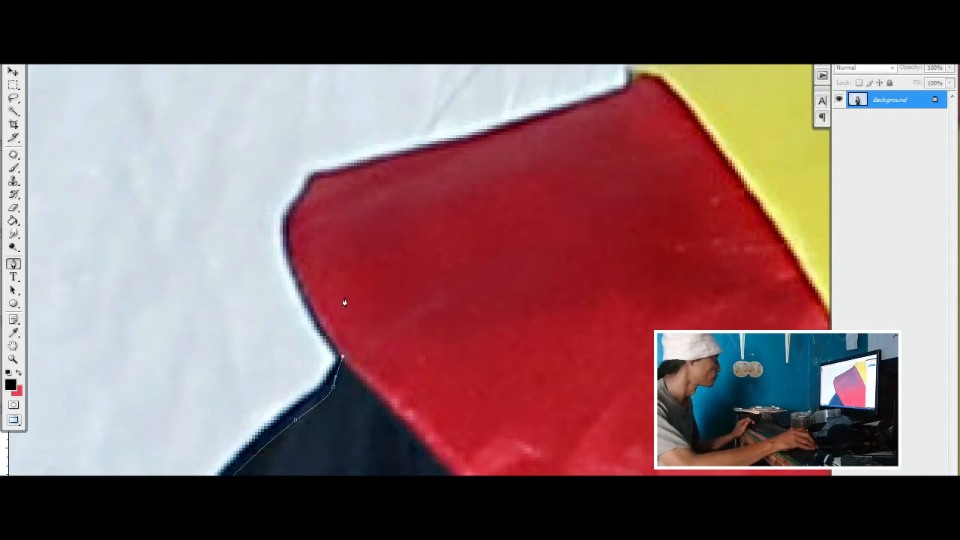
Step: Trace around the red collar's left corner and along its upper edge to the hair beside the neck
drag(294, 253, 413, 154)
drag(477, 144, 246, 387)
drag(409, 328, 412, 321)
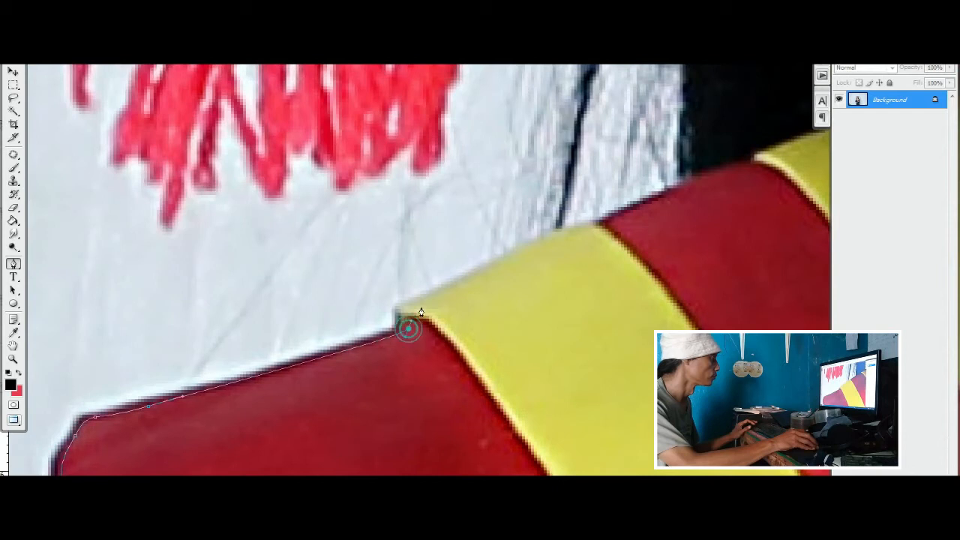
drag(574, 228, 270, 460)
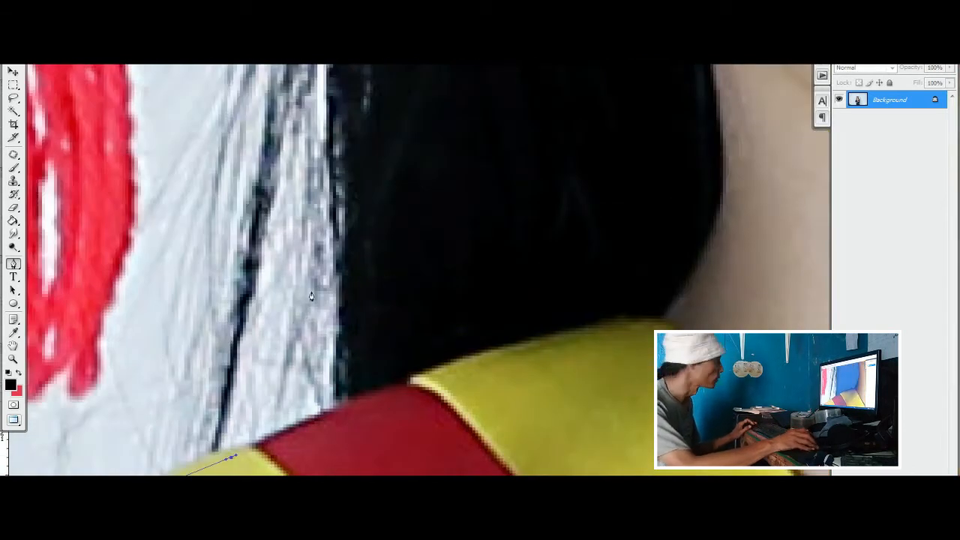
drag(345, 407, 352, 410)
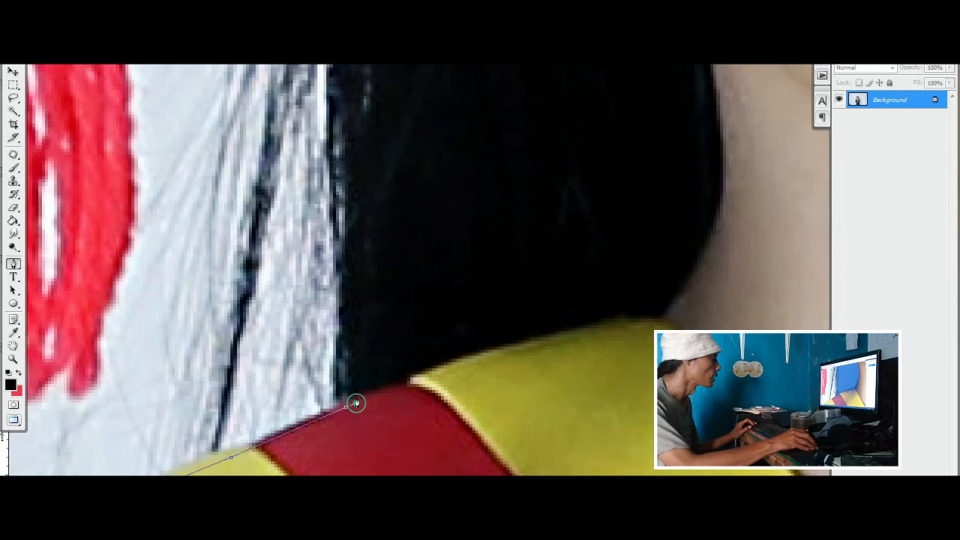
Step: Trace the edge of the dark hair from the collar up to the left ear, leaving out stray strands
drag(351, 319, 351, 279)
drag(348, 187, 348, 339)
drag(347, 270, 356, 338)
drag(334, 278, 321, 470)
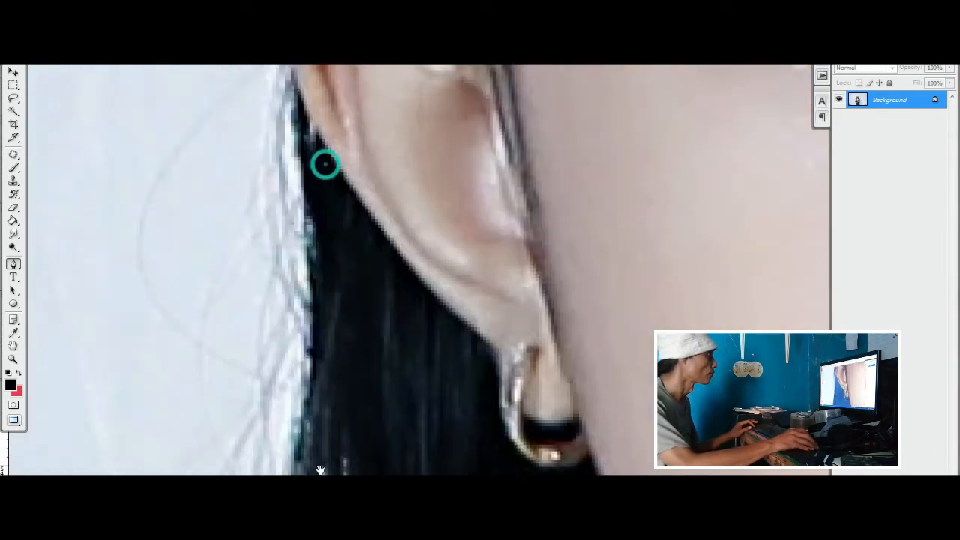
drag(311, 193, 358, 416)
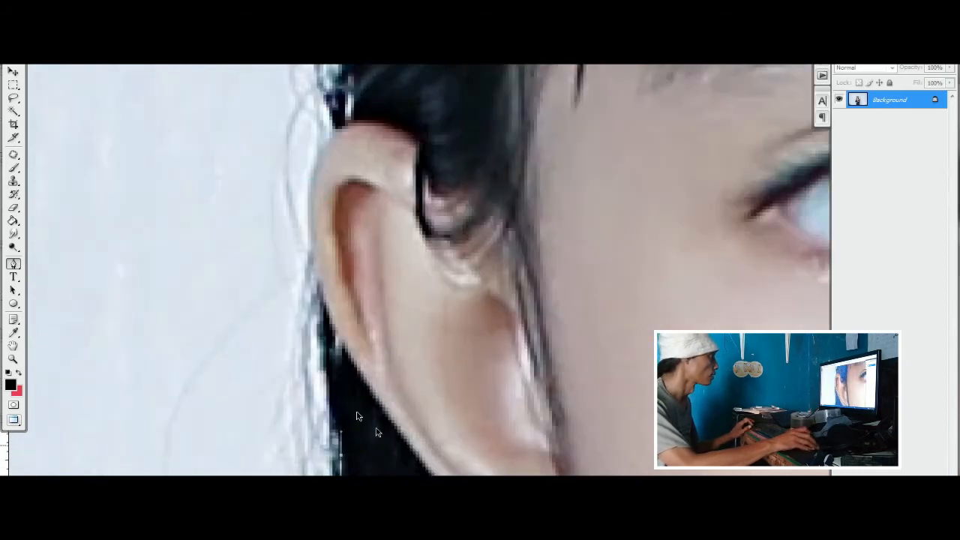
Step: Outline the outer curve of the left ear up to the hair above it
scroll(353, 398, up, 2)
click(315, 290)
drag(309, 216, 303, 185)
drag(277, 192, 321, 474)
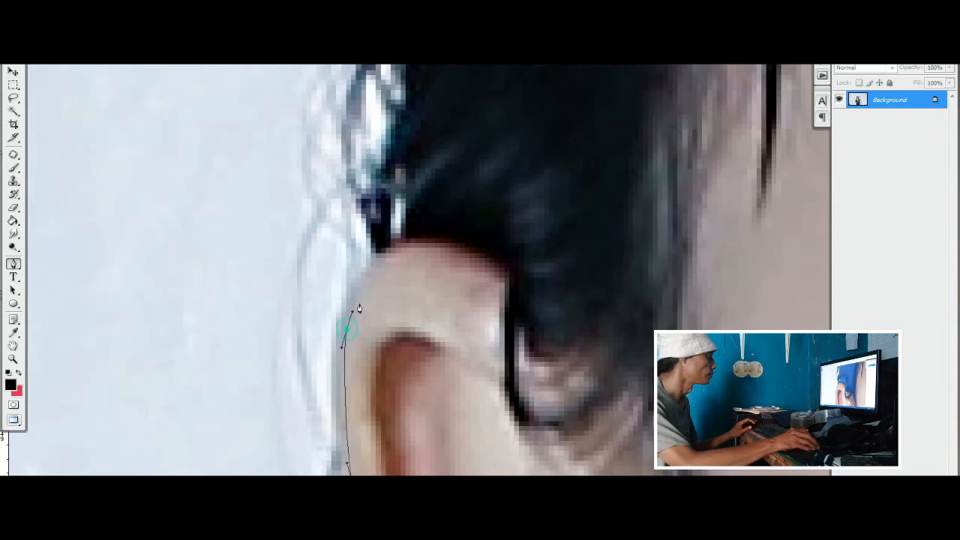
click(422, 242)
drag(409, 158, 462, 390)
Step: Trace the hair edge from the top of the left ear up to the cap's lower rim
scroll(415, 139, down, 2)
click(463, 175)
click(462, 142)
click(459, 124)
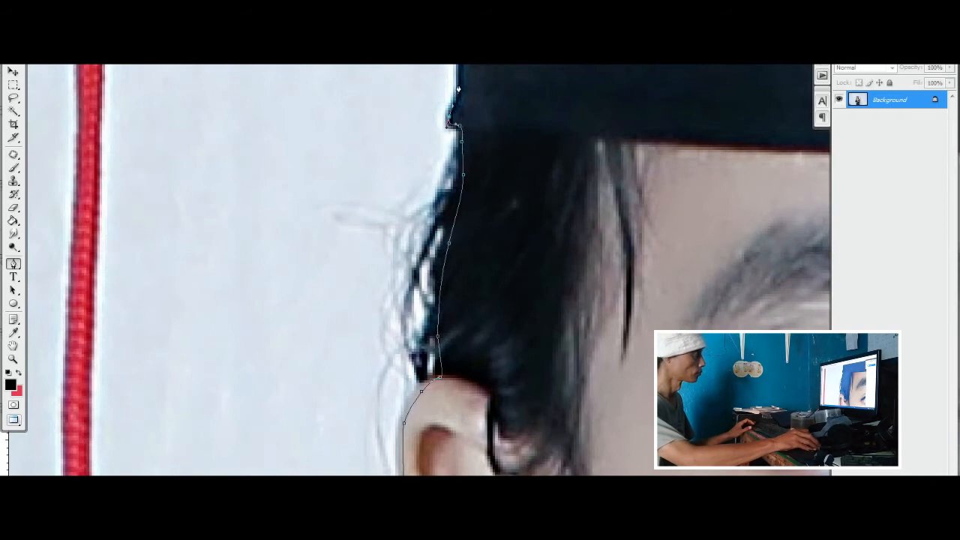
scroll(459, 120, up, 8)
Step: Trace up the cap's left side and along the underside of the mortarboard to the red tassel cord
click(468, 147)
drag(468, 118, 451, 378)
click(481, 167)
click(468, 117)
click(283, 99)
click(195, 90)
click(116, 91)
click(83, 90)
Step: Trace the inner edge of the red tassel cord from the mortarboard down toward the knot
drag(68, 189, 70, 226)
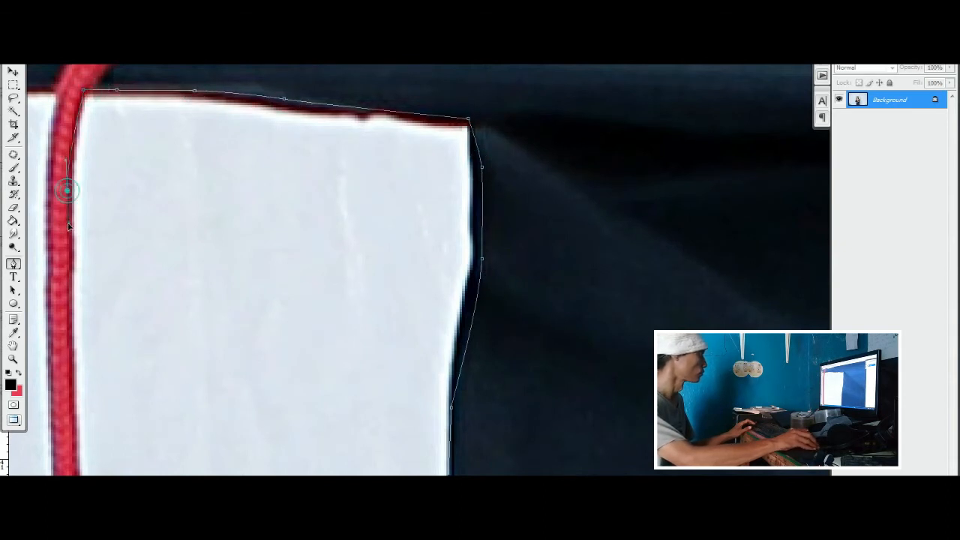
drag(112, 177, 112, 97)
drag(69, 394, 137, 227)
drag(150, 157, 148, 213)
drag(141, 282, 179, 87)
drag(178, 247, 177, 311)
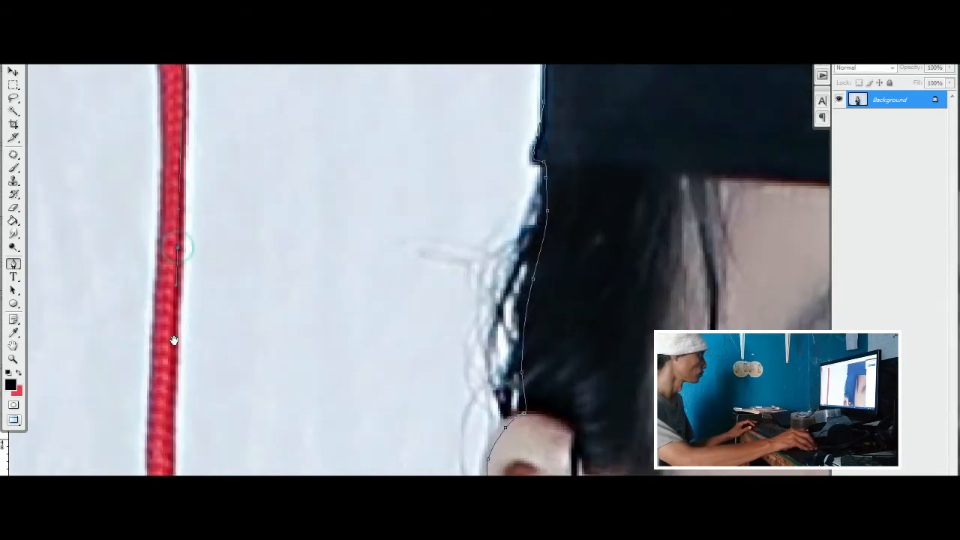
click(170, 360)
scroll(170, 360, down, 3)
scroll(170, 360, left, 1)
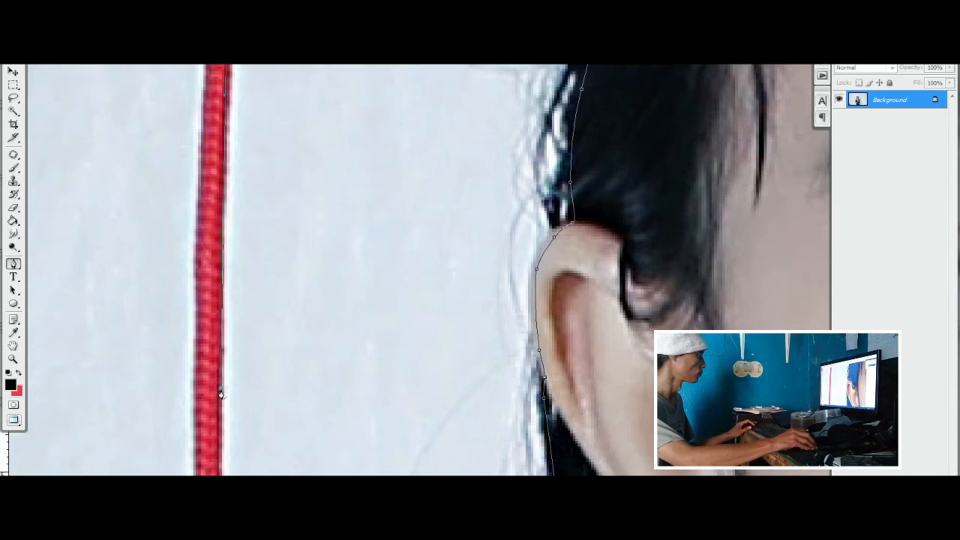
click(223, 453)
scroll(222, 453, down, 3)
Step: Outline the right side of the tassel's knot down to its narrow neck
click(227, 276)
drag(248, 330, 247, 357)
drag(250, 403, 275, 110)
click(275, 172)
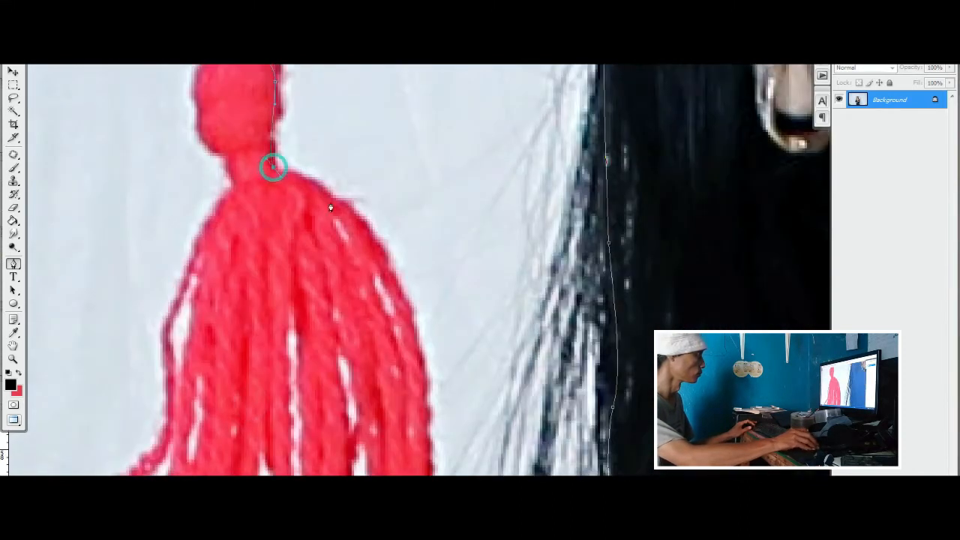
Step: Trace around the tassel's red fringe and back up its left side to the top of the knot
scroll(413, 353, down, 3)
click(366, 249)
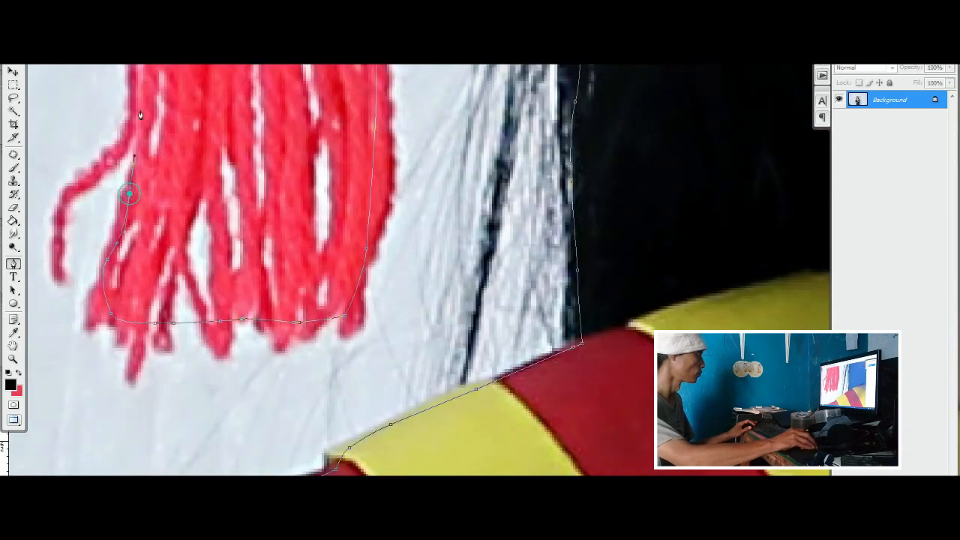
drag(140, 86, 154, 332)
click(172, 218)
click(207, 126)
scroll(190, 198, up, 5)
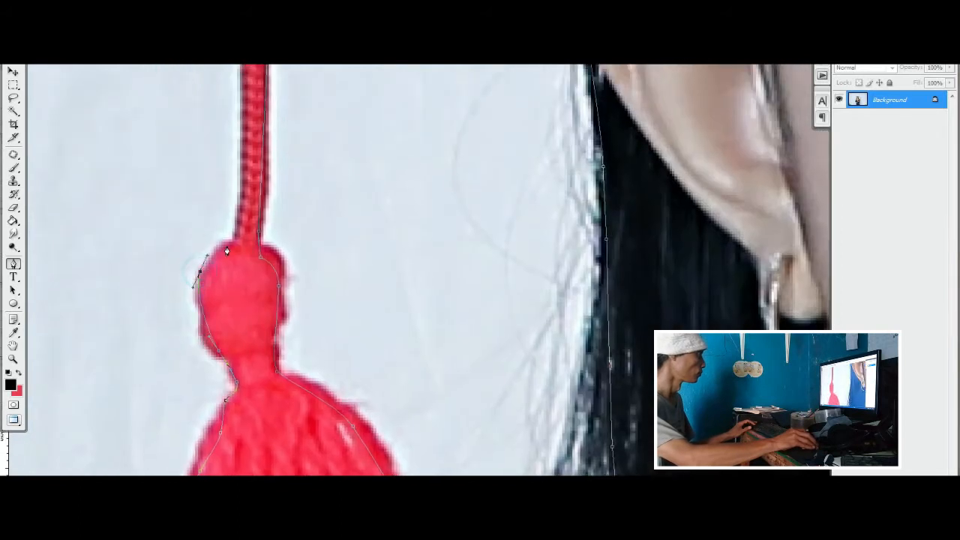
drag(213, 257, 231, 245)
Step: Trace the outer edge of the tassel cord from the knot back up to the mortarboard
drag(240, 139, 234, 98)
scroll(233, 98, up, 6)
drag(253, 214, 253, 162)
scroll(253, 162, up, 6)
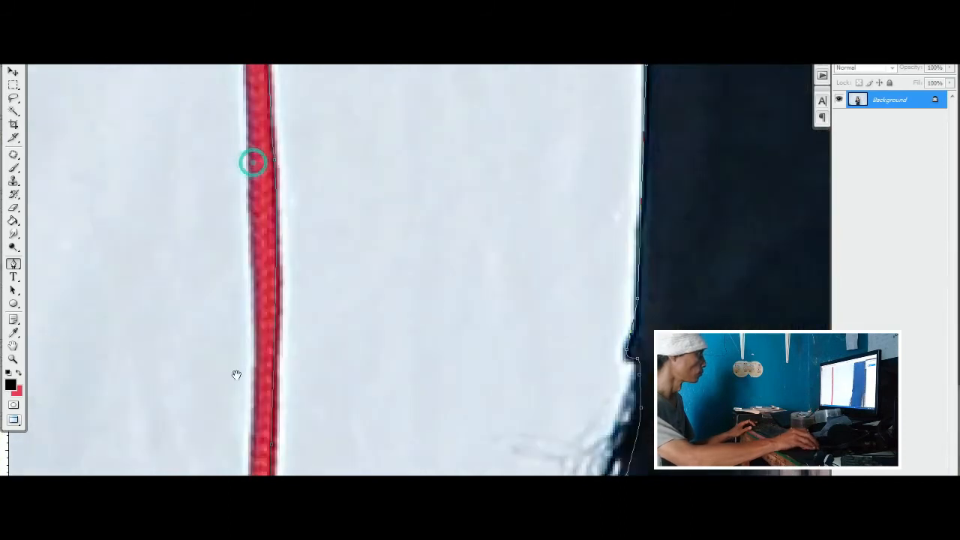
drag(250, 126, 246, 369)
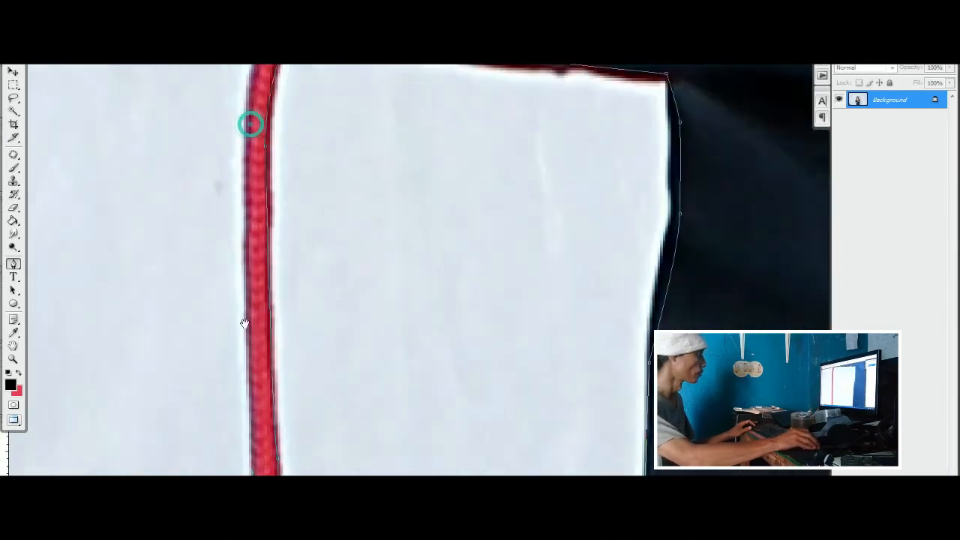
click(245, 199)
drag(248, 158, 228, 460)
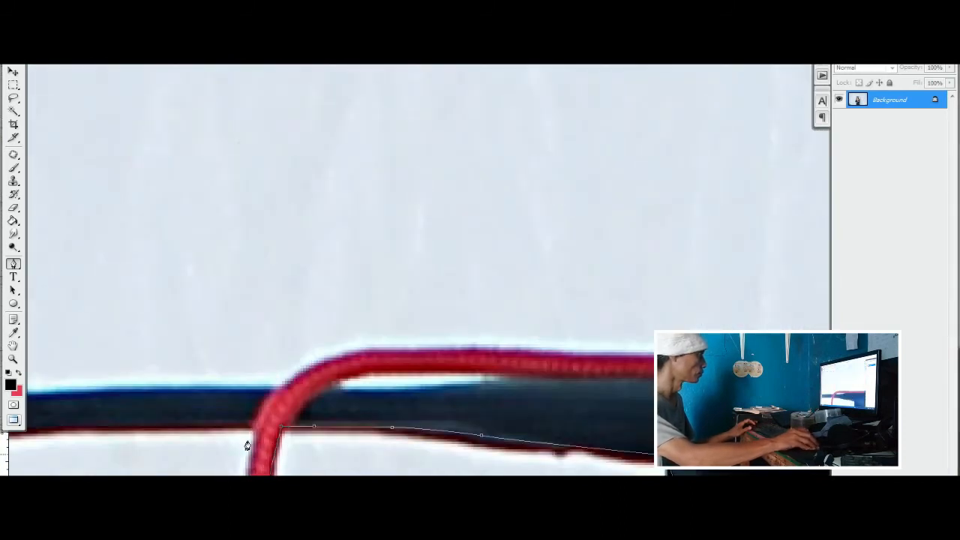
Step: Trace the mortarboard's underside to its left tip, around the tip and back along the top edge
drag(190, 425, 528, 397)
drag(379, 394, 360, 396)
drag(300, 402, 289, 394)
drag(378, 379, 412, 375)
drag(535, 370, 591, 371)
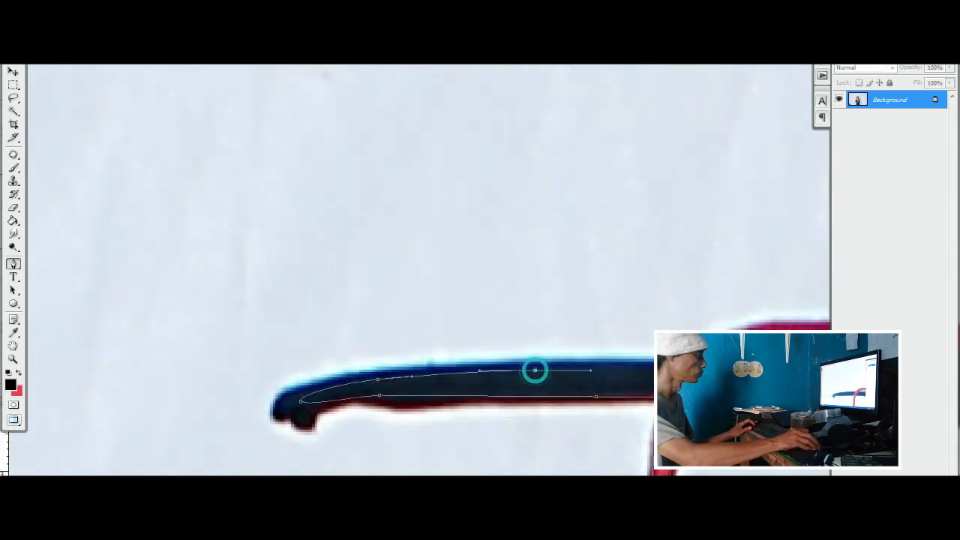
Step: Continue the path along the upper edge of the red cord lying on top of the mortarboard
drag(695, 359, 463, 357)
click(457, 359)
drag(578, 323, 654, 325)
drag(818, 332, 357, 311)
drag(435, 309, 489, 310)
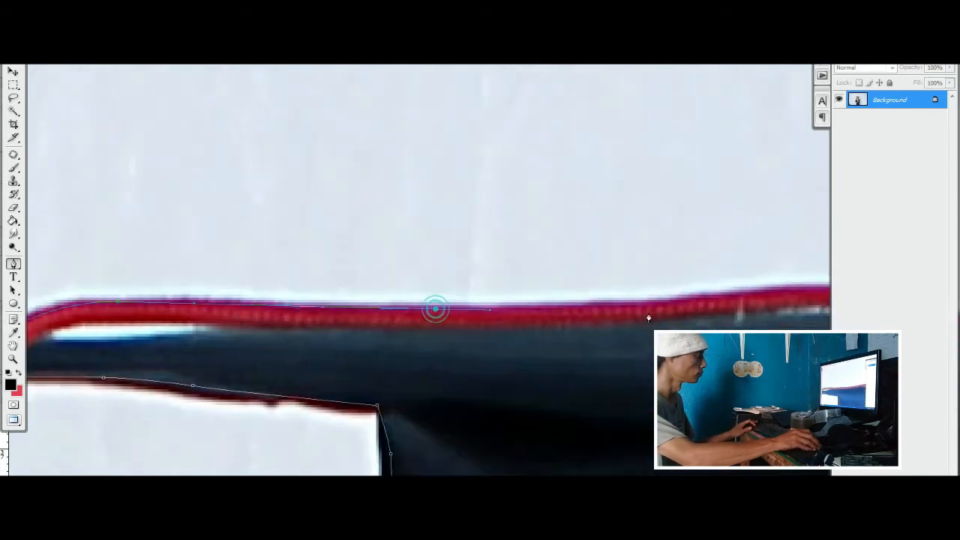
drag(643, 311, 113, 290)
drag(355, 289, 418, 284)
Step: Trace past the end of the red cord and along the mortarboard's top edge toward its right tip
drag(468, 304, 478, 315)
click(501, 319)
click(585, 325)
drag(678, 324, 258, 269)
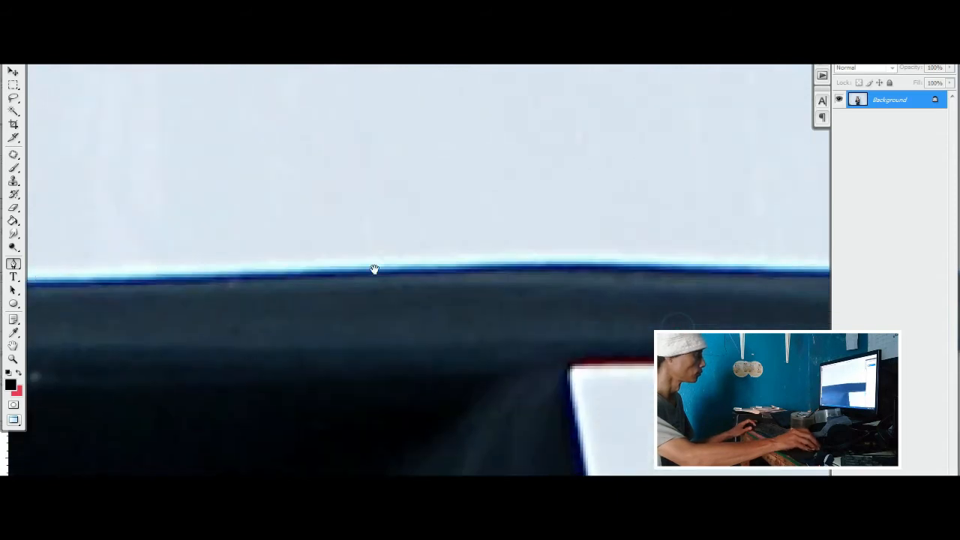
click(429, 275)
drag(658, 277, 111, 266)
click(330, 262)
drag(546, 290, 216, 270)
Step: Trace around the mortarboard's right tip and back along its underside to the corner with the cap
drag(321, 250, 366, 259)
drag(464, 277, 446, 292)
drag(357, 292, 317, 296)
mouse_move(233, 304)
mouse_down()
mouse_move(225, 304)
mouse_move(600, 238)
mouse_up()
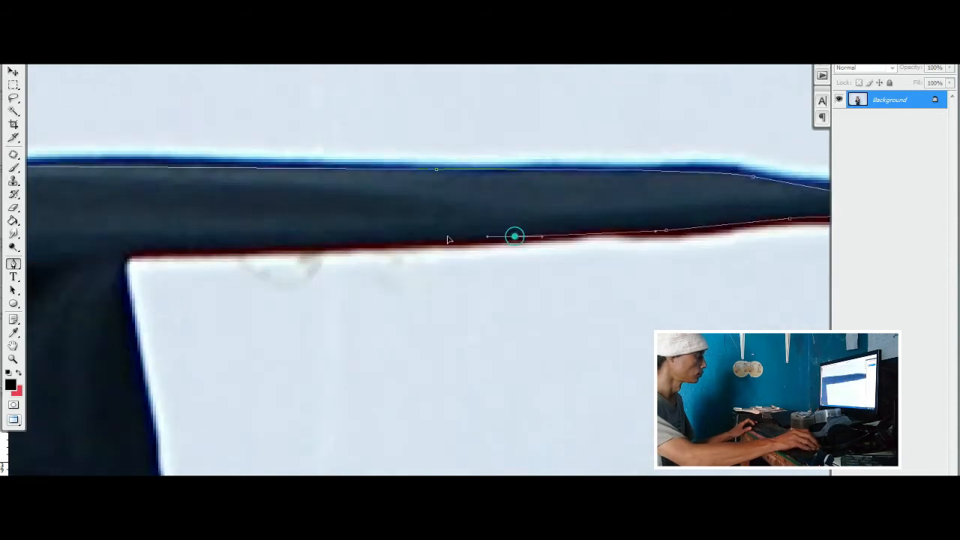
click(311, 240)
click(220, 246)
drag(123, 261, 122, 272)
Step: Trace down the cap's right side and the hair below it toward the right ear
drag(122, 321, 128, 333)
drag(145, 450, 172, 178)
click(196, 387)
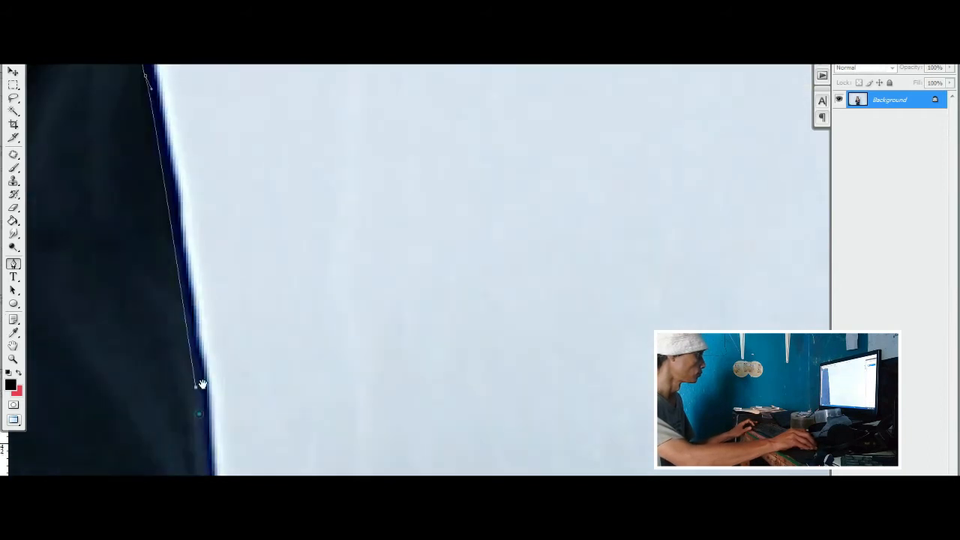
drag(200, 414, 203, 67)
click(223, 172)
click(230, 237)
click(257, 338)
Step: Outline the outer curve of the right ear down to the hair behind it
drag(271, 442, 272, 198)
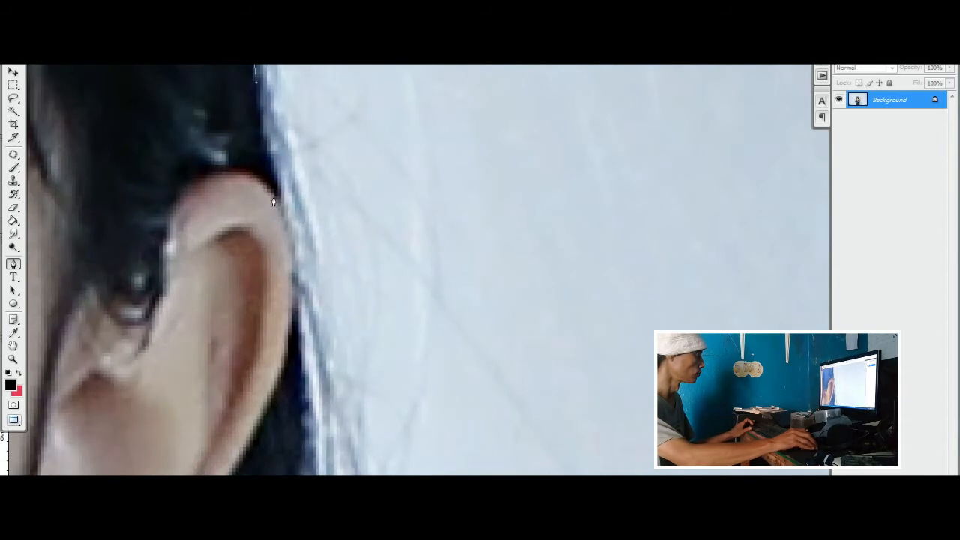
drag(279, 376, 349, 217)
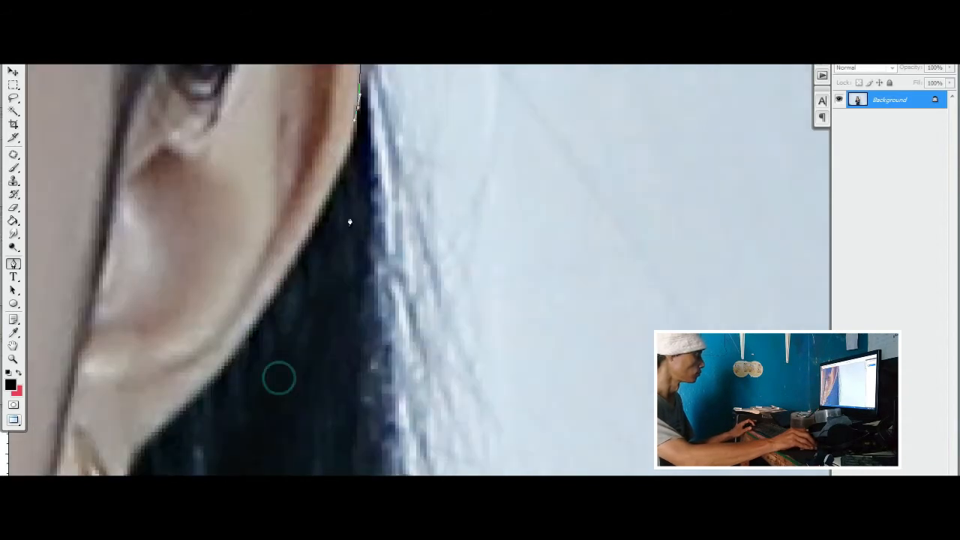
click(337, 168)
Step: Trace the edge of the dark hair from the right ear down to the yellow collar band
drag(354, 310, 357, 357)
scroll(357, 357, down, 3)
key(ctrl+minus)
drag(362, 311, 438, 83)
drag(473, 285, 494, 345)
drag(501, 404, 330, 174)
scroll(514, 265, up, 3)
scroll(266, 159, up, 3)
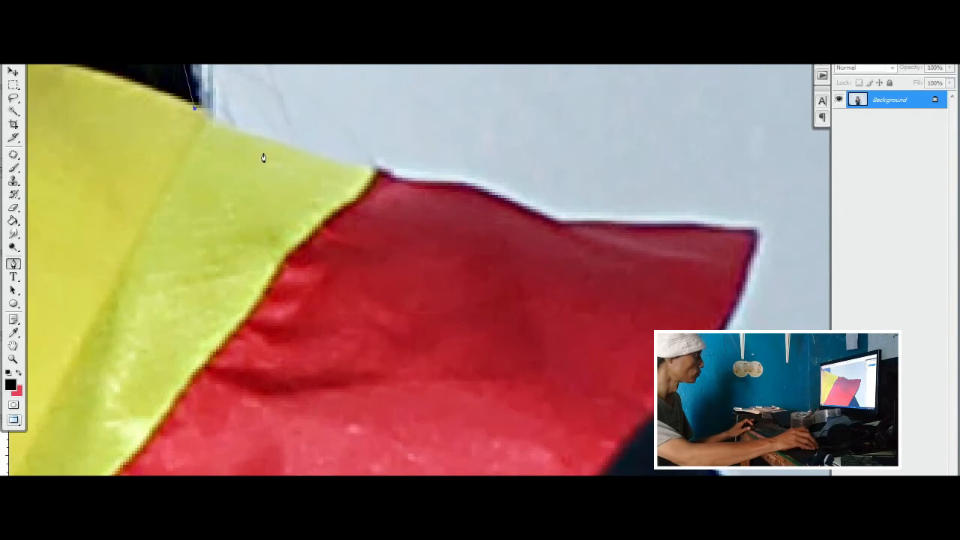
Step: Trace the collar's upper edge from the hair across the yellow and red bands and around the red outer corner
drag(246, 138, 282, 148)
drag(370, 174, 527, 213)
drag(564, 229, 582, 234)
click(652, 236)
click(748, 235)
click(729, 306)
drag(724, 324, 719, 334)
Step: Trace the outer edge of the right sleeve from the collar down around the elbow bend
drag(656, 414, 343, 120)
drag(480, 319, 380, 110)
scroll(491, 336, down, 3)
scroll(566, 338, up, 3)
drag(531, 377, 453, 168)
drag(517, 297, 512, 333)
drag(491, 421, 489, 435)
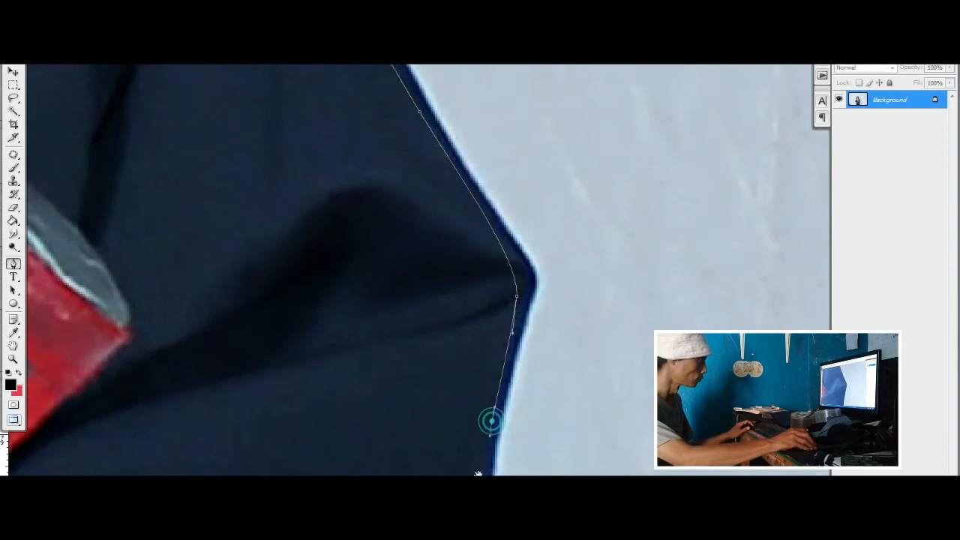
Step: Trace the right sleeve's edge from below the elbow down and along the end of its red cuff
drag(479, 474, 511, 195)
drag(482, 360, 484, 57)
drag(458, 381, 575, 165)
drag(478, 385, 457, 417)
drag(418, 442, 550, 285)
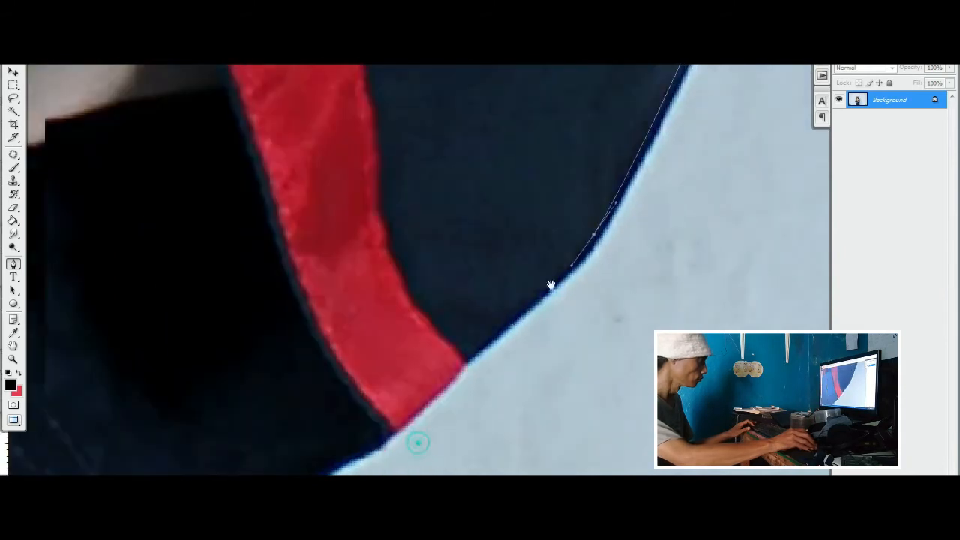
drag(479, 344, 462, 362)
drag(405, 406, 505, 284)
drag(449, 337, 431, 354)
Step: Trace the gown's right side down past the photo's bottom edge and close the path at its starting point
scroll(420, 391, down, 2)
drag(411, 431, 407, 177)
drag(416, 353, 414, 403)
drag(405, 414, 406, 105)
drag(403, 232, 410, 285)
drag(419, 342, 420, 66)
scroll(465, 218, down, 2)
drag(468, 159, 465, 314)
drag(474, 422, 486, 152)
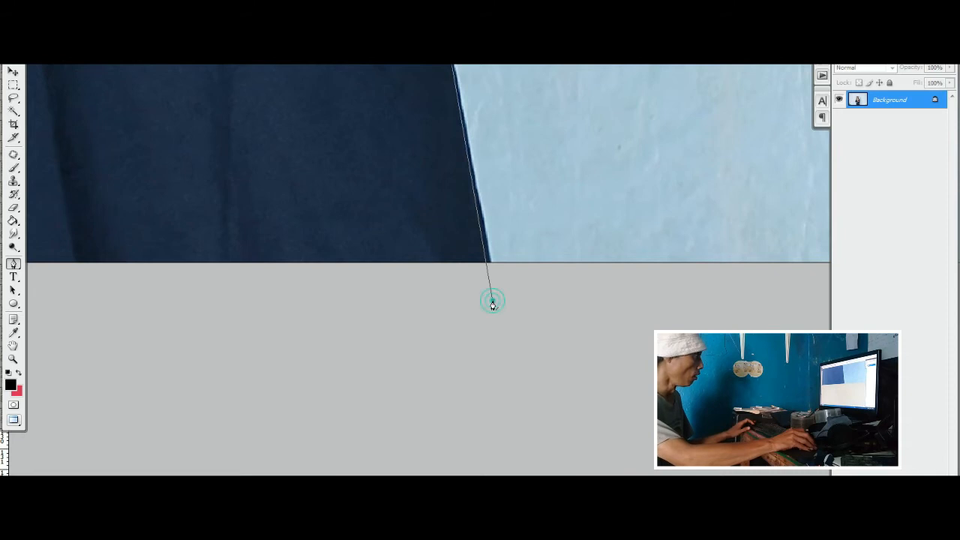
scroll(502, 253, down, 5)
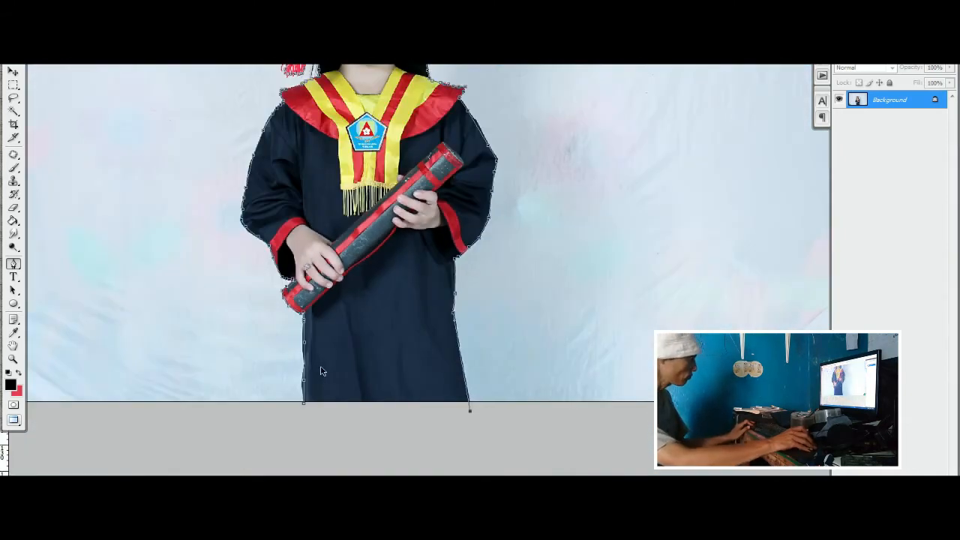
click(305, 408)
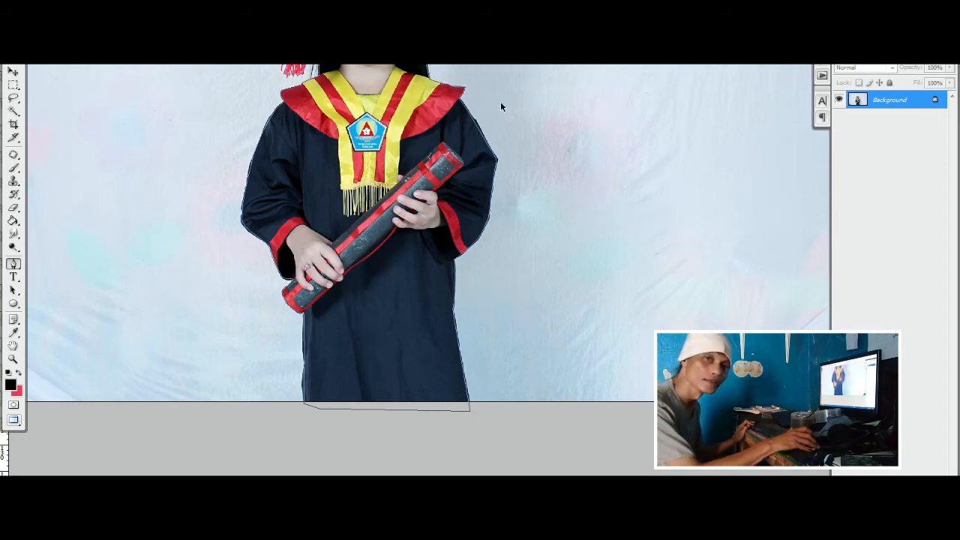
Step: Cover the background gaps in the middle of the red tassel with strands cloned using the Clone Stamp
drag(468, 125, 552, 346)
scroll(437, 250, up, 5)
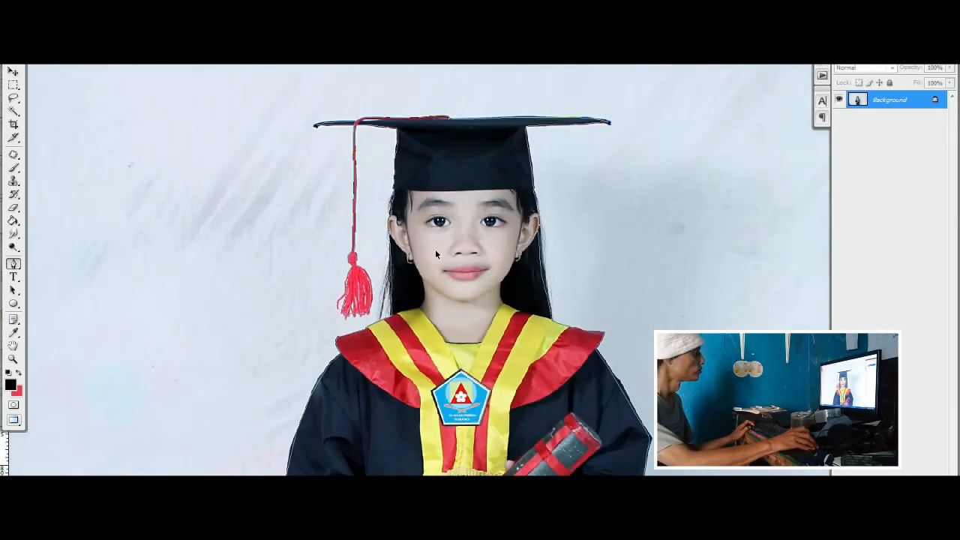
scroll(316, 292, up, 4)
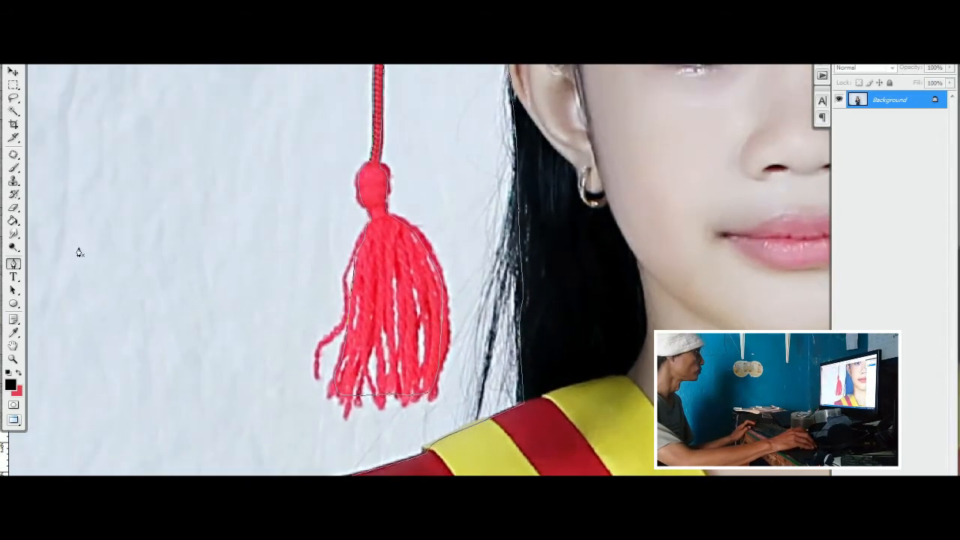
drag(13, 182, 71, 181)
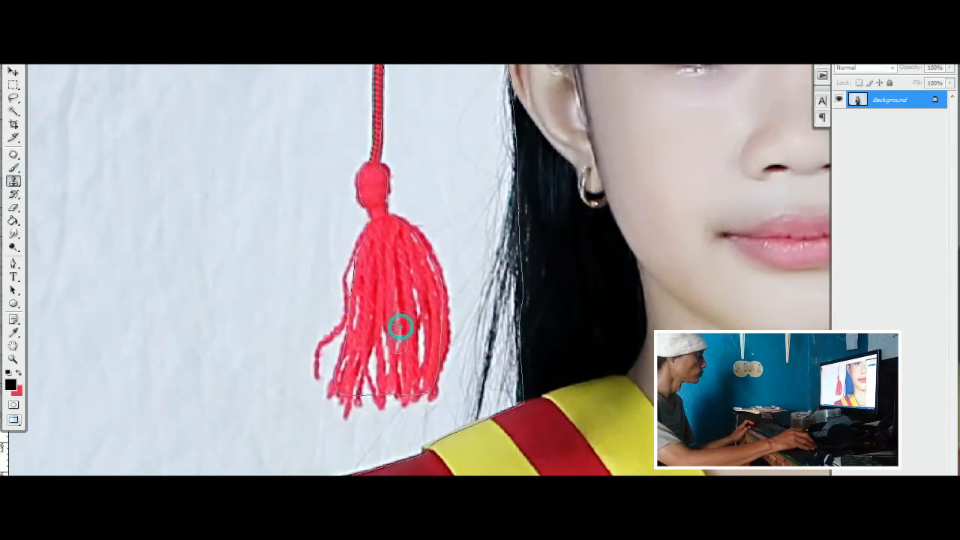
drag(371, 365, 368, 378)
drag(375, 319, 360, 333)
alt+click(414, 287)
mouse_move(412, 282)
mouse_down()
mouse_move(420, 330)
mouse_move(399, 308)
mouse_move(385, 370)
mouse_up()
alt+click(405, 279)
alt+click(407, 340)
alt+click(368, 283)
drag(381, 325, 384, 370)
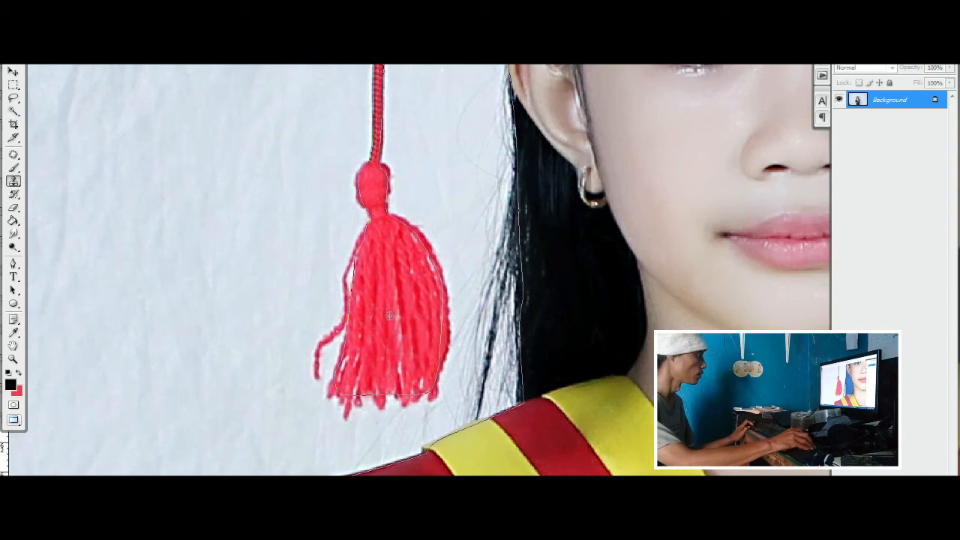
Step: Clone red strands over the remaining gaps at the tassel's lower middle, lower left and right edge
drag(397, 308, 396, 371)
alt+click(378, 314)
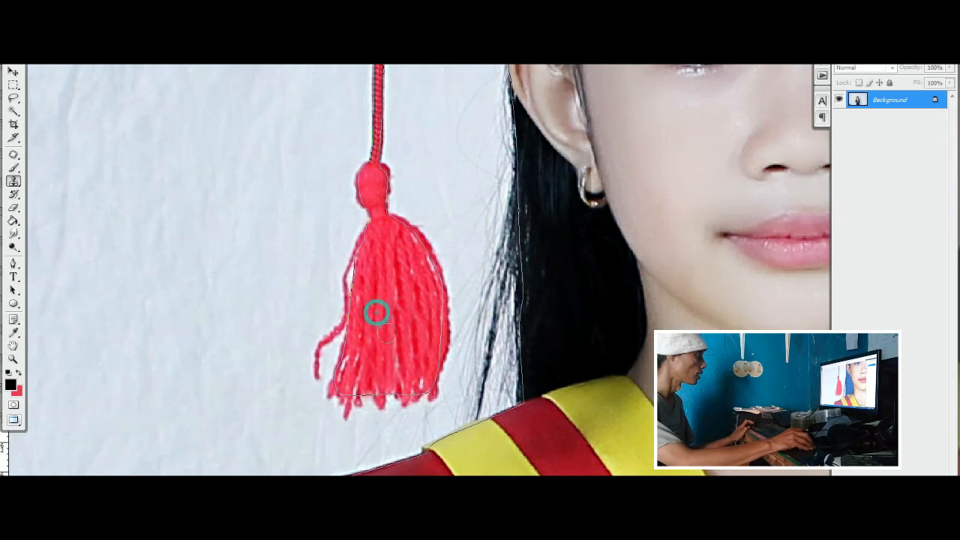
mouse_move(368, 342)
mouse_down()
mouse_move(338, 360)
mouse_move(345, 369)
mouse_up()
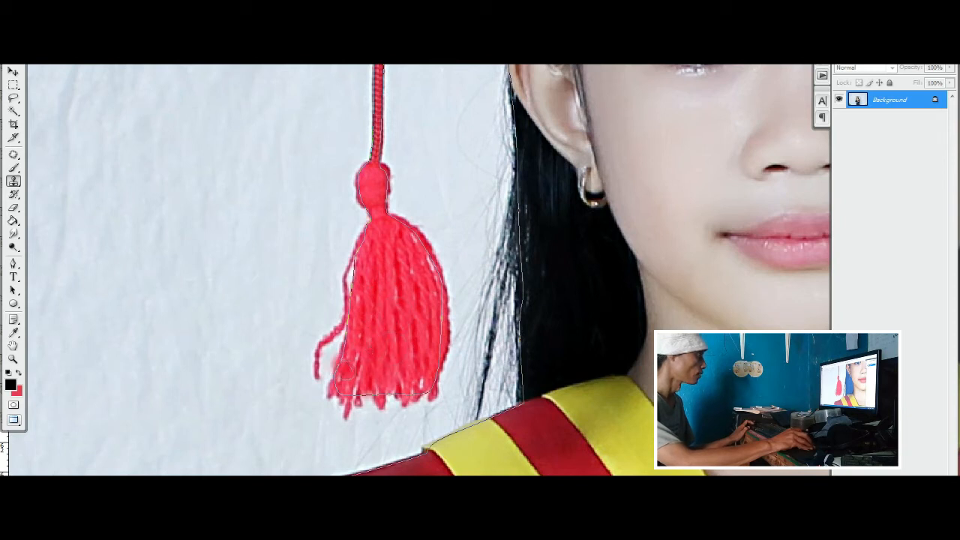
alt+click(373, 303)
drag(422, 251, 425, 281)
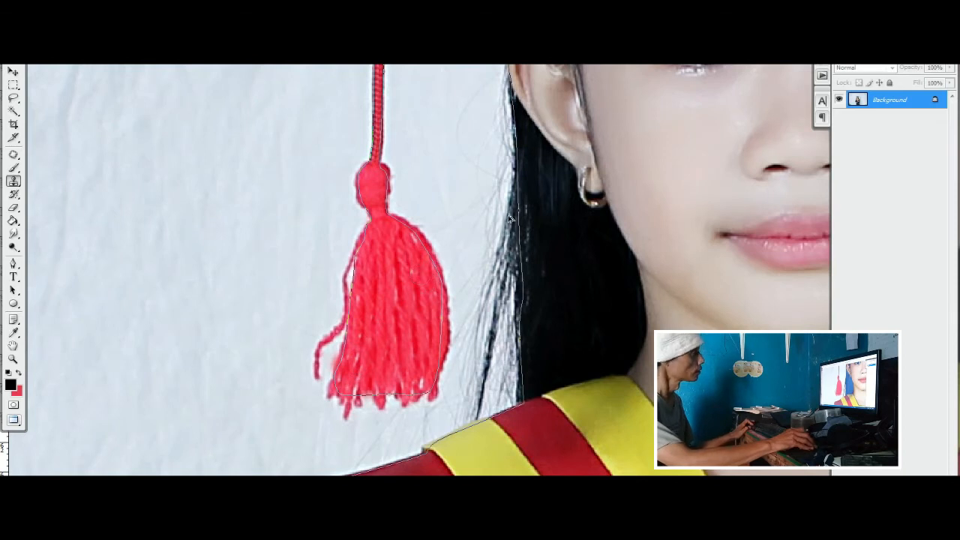
Step: Convert the girl's path into a new anti-aliased selection with a feather radius of 1 pixel
key(ctrl+minus)
key(ctrl+minus)
scroll(603, 240, down, 3)
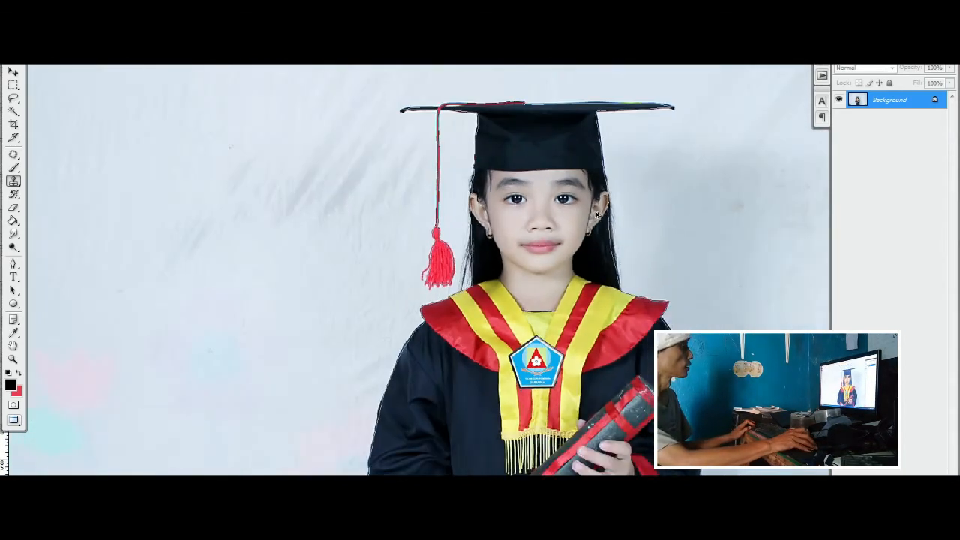
drag(613, 350, 559, 294)
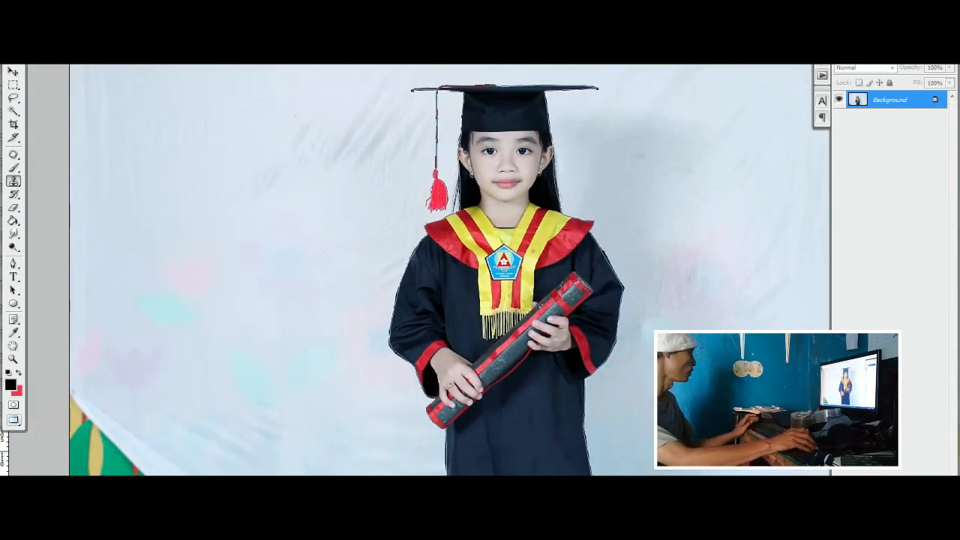
click(13, 264)
right_click(548, 265)
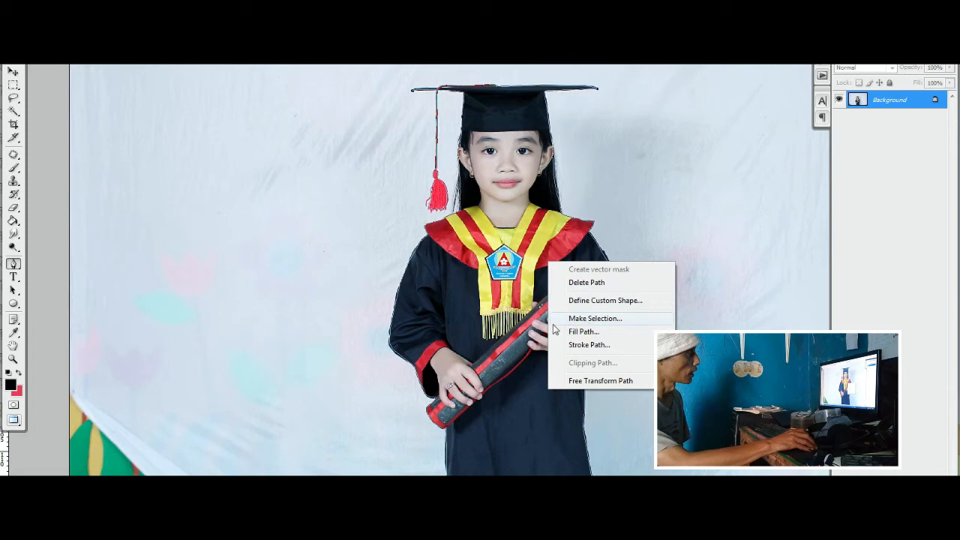
click(596, 318)
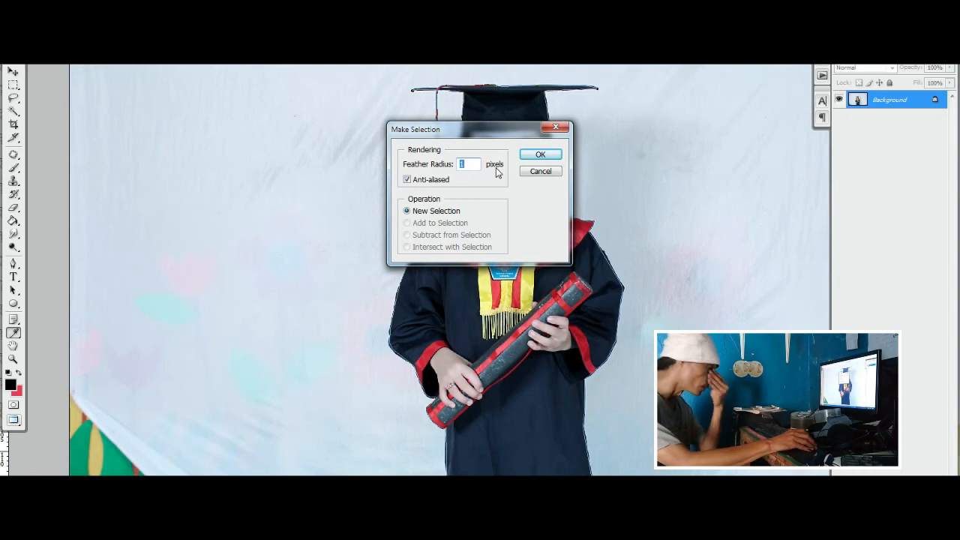
click(538, 156)
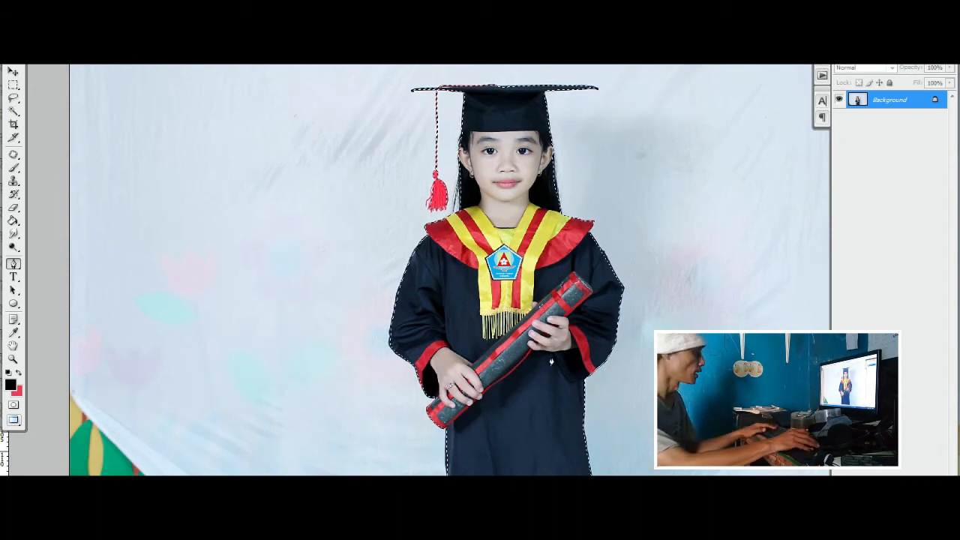
Step: Copy the selected girl to a new layer and hide the Background layer to check the cutout
key(ctrl+j)
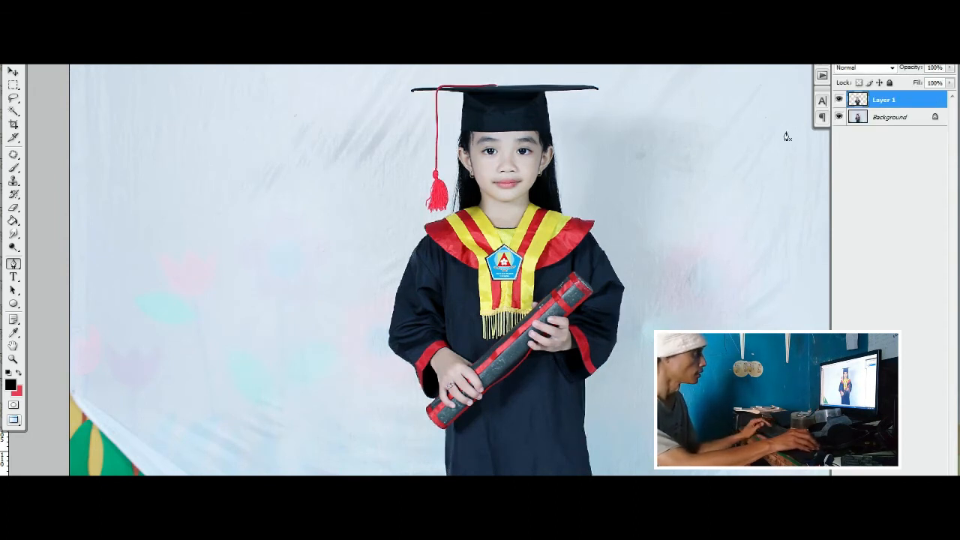
click(839, 117)
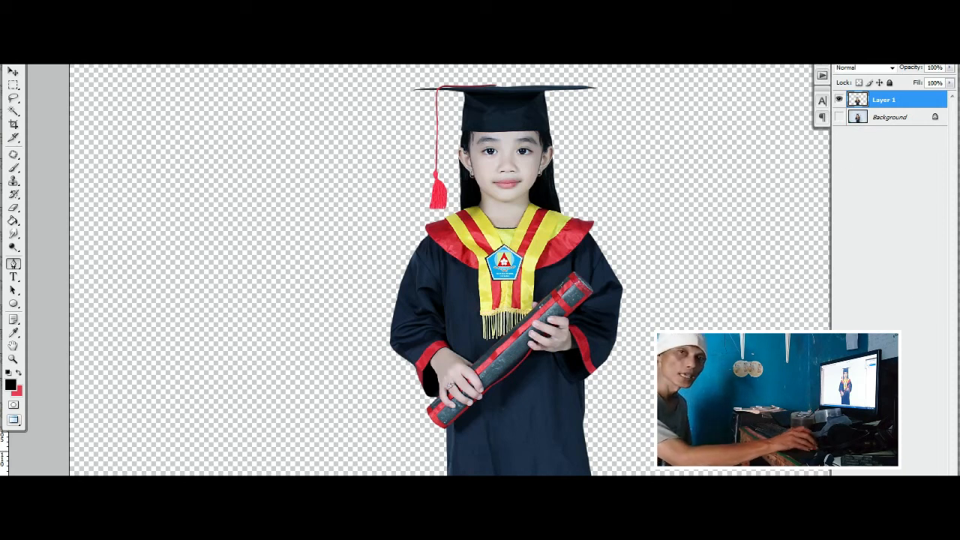
scroll(449, 235, down, 6)
scroll(448, 236, up, 4)
scroll(448, 236, down, 2)
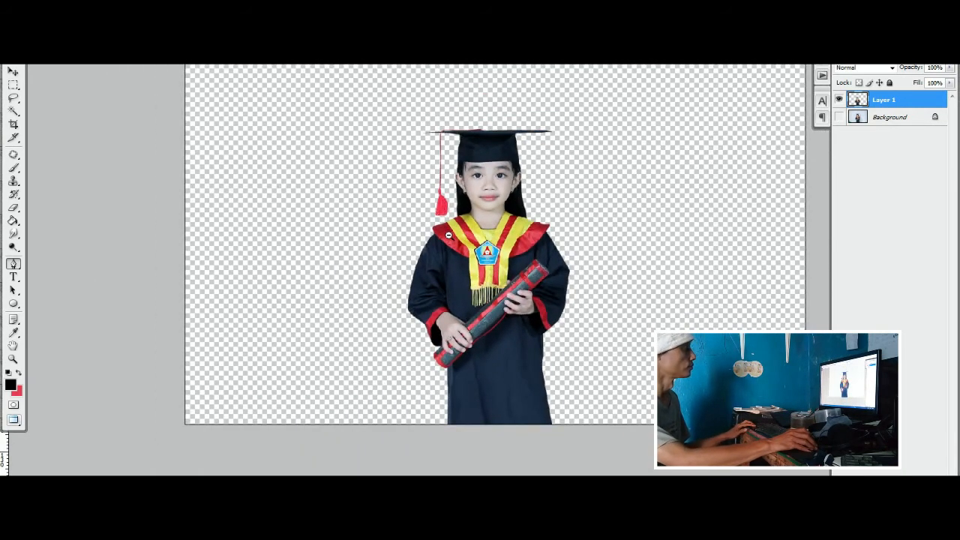
scroll(449, 235, up, 3)
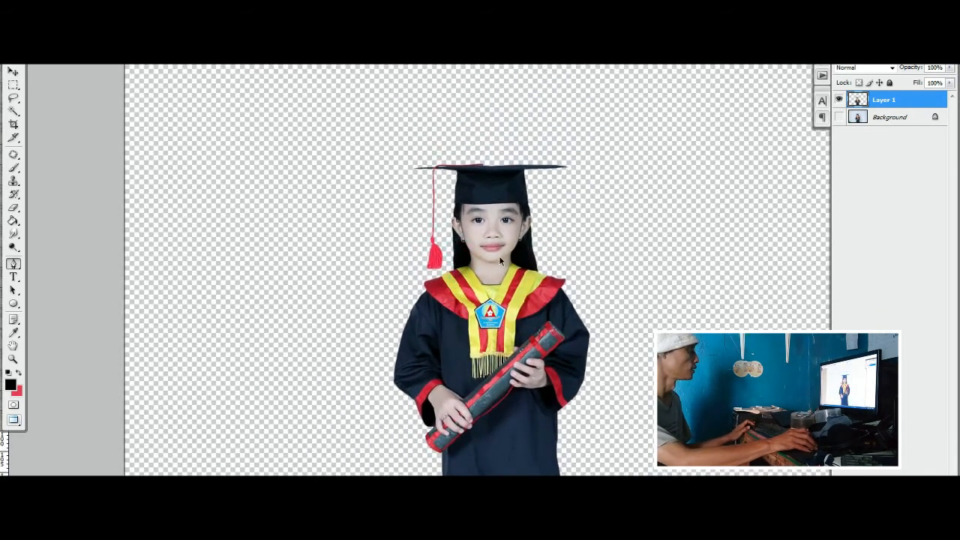
scroll(501, 260, up, 3)
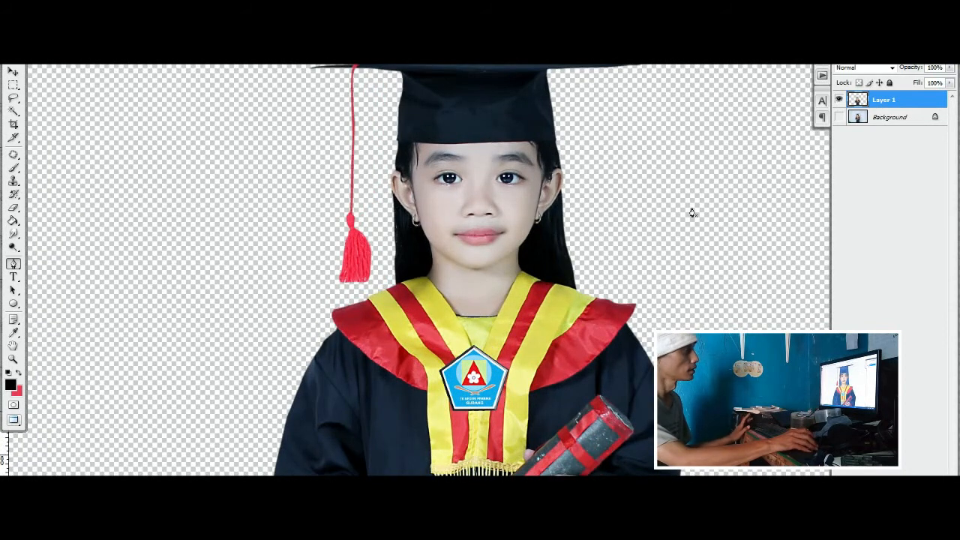
scroll(633, 252, down, 1)
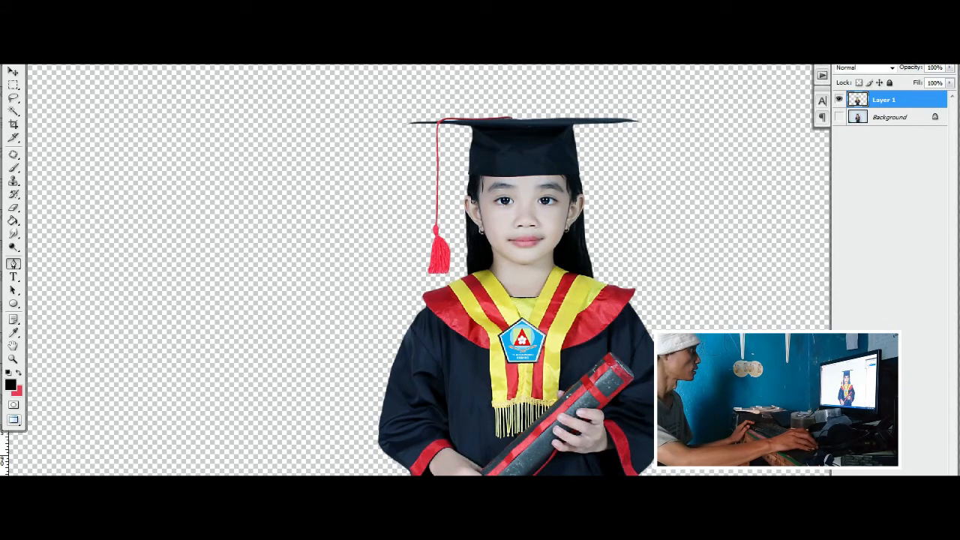
Step: Browse for an image to open in the Bangunan antik folder and preview ISRAEL1
click(11, 6)
click(24, 31)
click(360, 176)
click(420, 137)
double_click(420, 136)
double_click(473, 189)
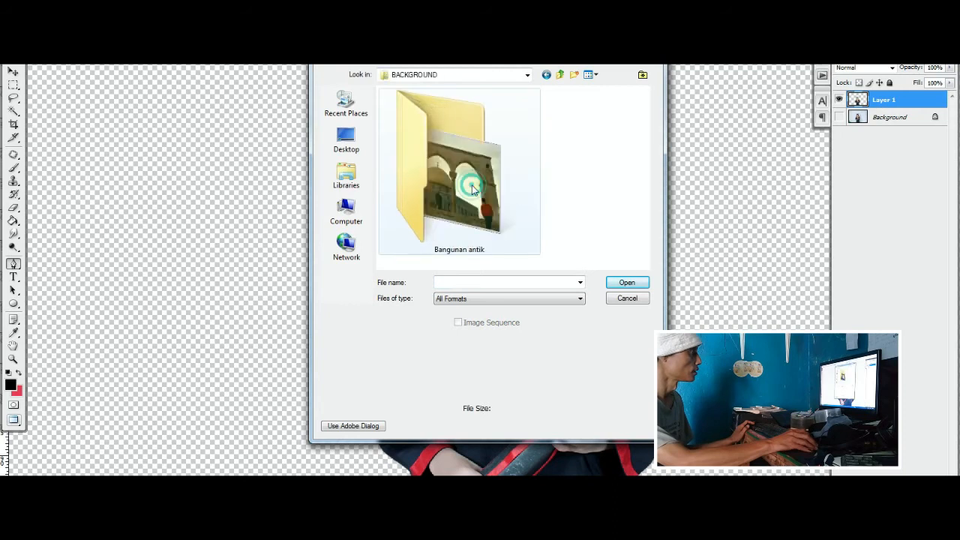
double_click(464, 190)
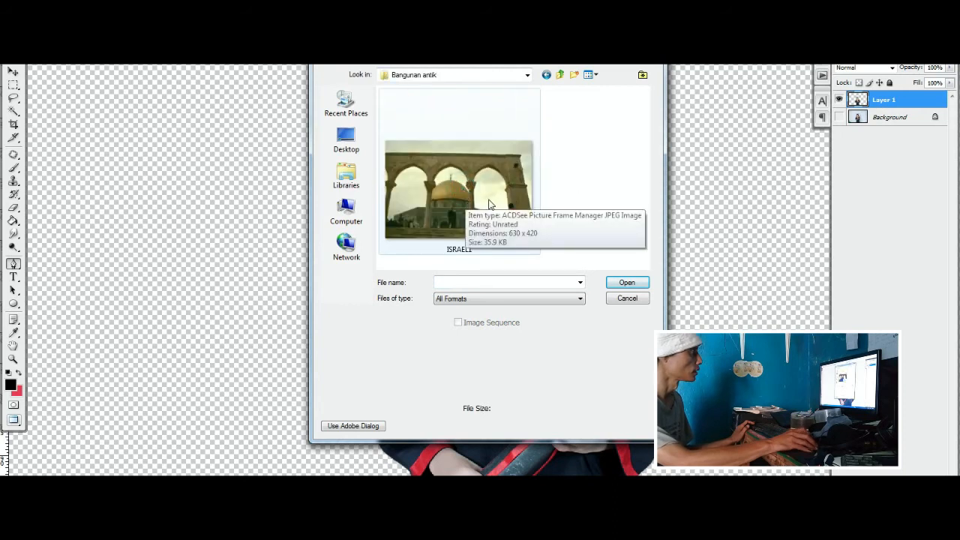
click(489, 204)
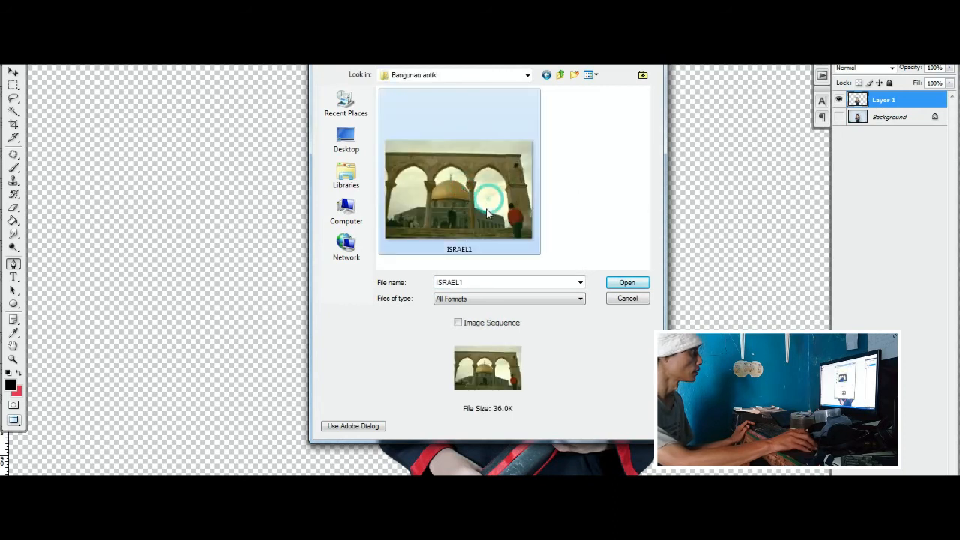
Step: Open the Abstract336 image from the Backgrounds Wallpapers HD folder inside BACKGROUND FILE and BACKGROUND
click(348, 177)
click(344, 214)
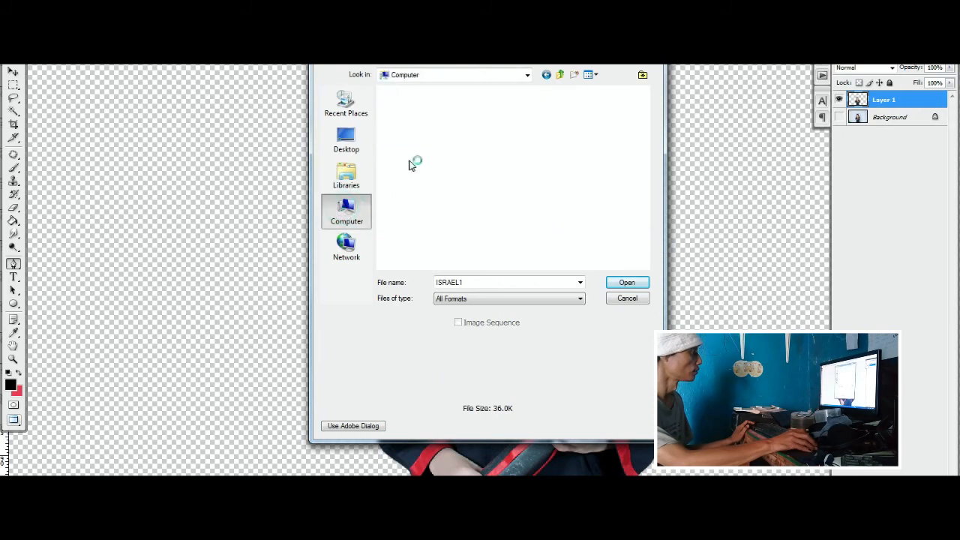
double_click(413, 158)
double_click(410, 131)
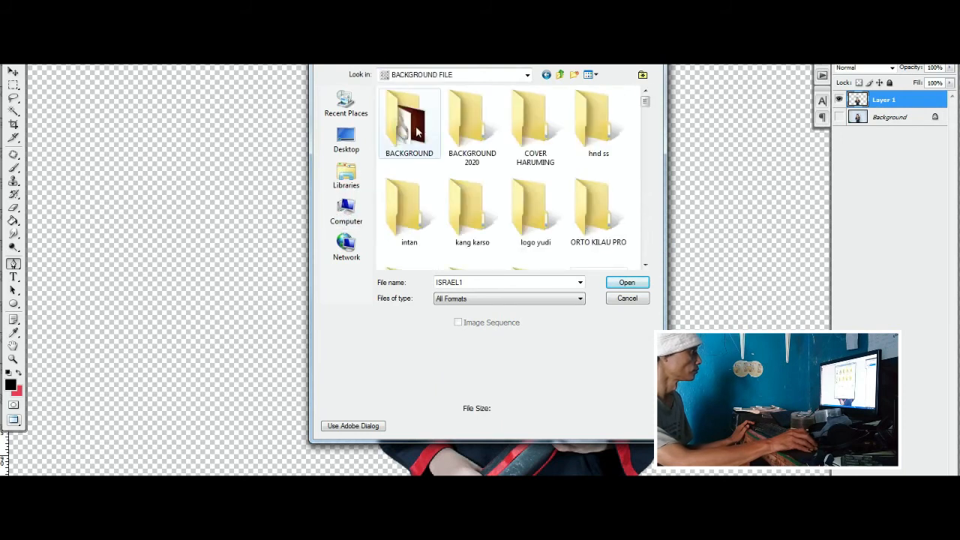
double_click(411, 131)
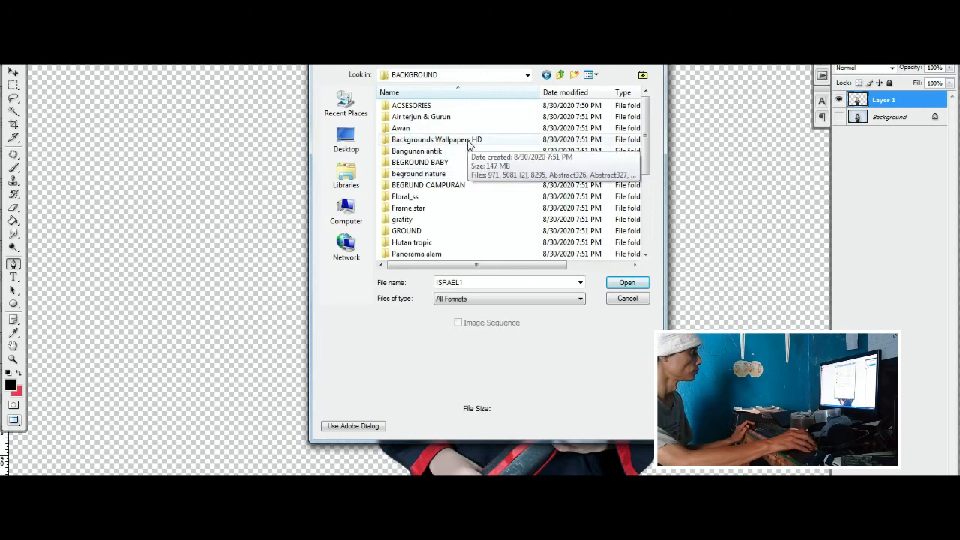
double_click(436, 139)
click(491, 142)
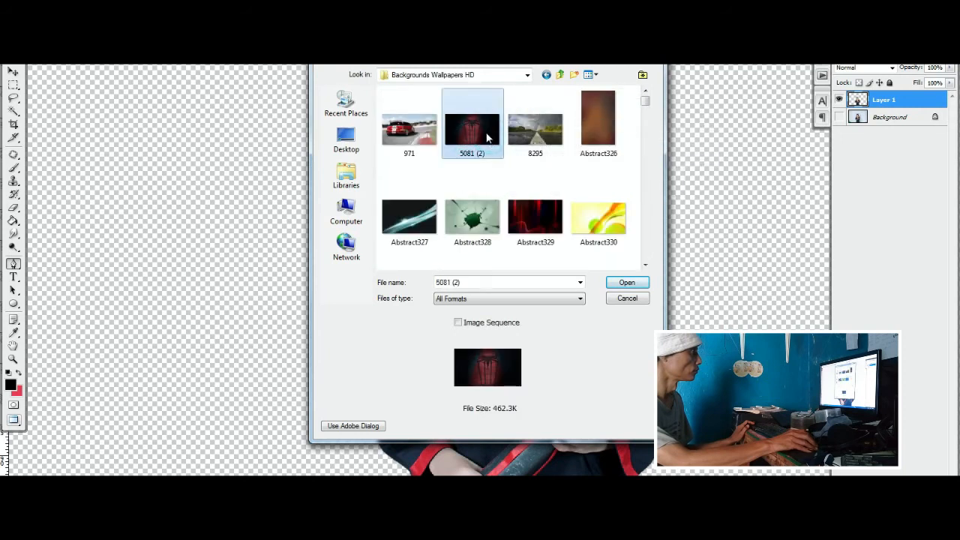
scroll(546, 173, down, 2)
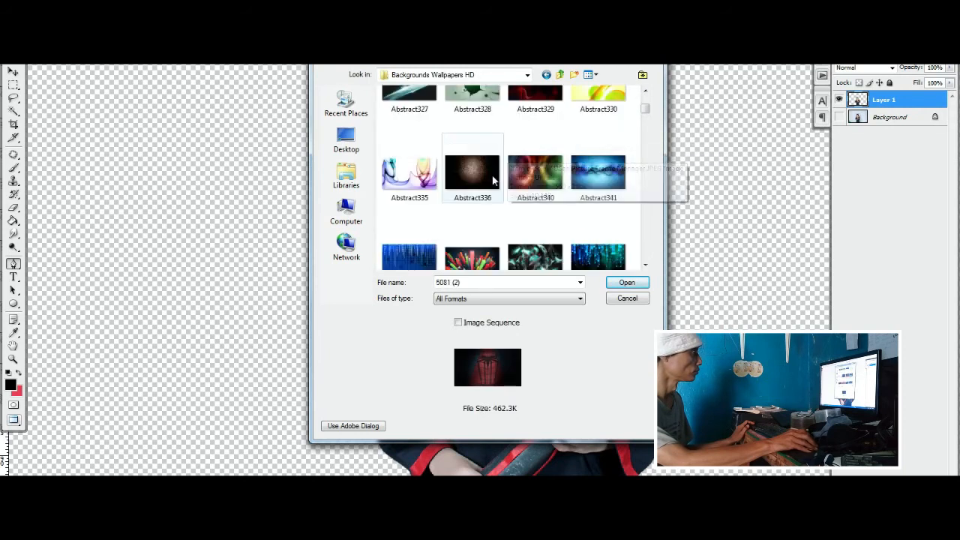
click(484, 179)
double_click(483, 178)
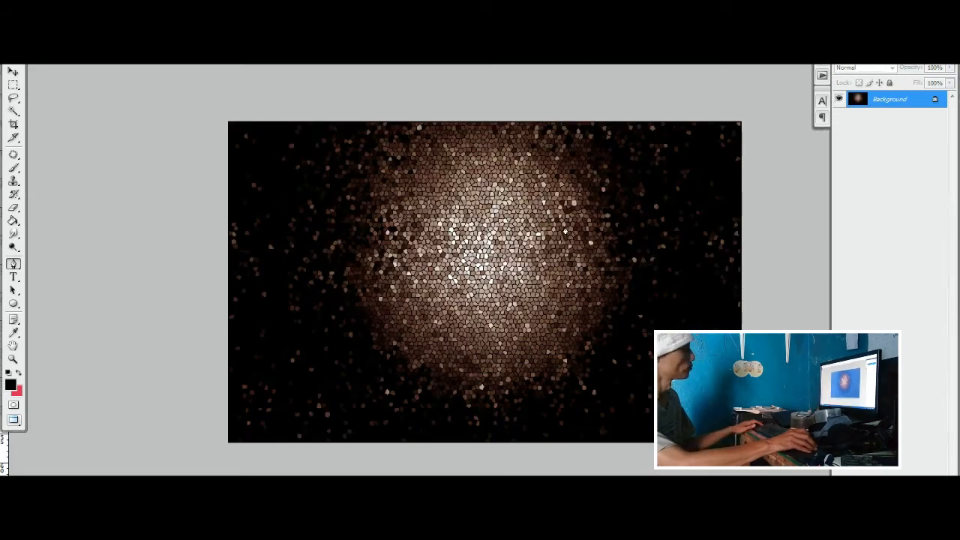
Step: Copy the Abstract336 image into the girl's document with the Move tool and place its layer below Layer 1
key(f)
drag(459, 102, 645, 133)
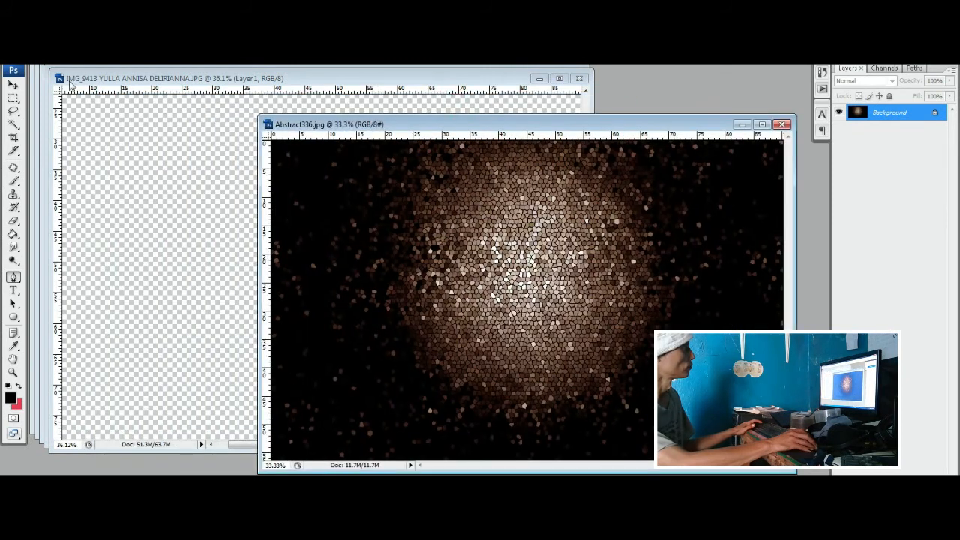
click(13, 84)
drag(420, 214, 187, 240)
key(ctrl+minus)
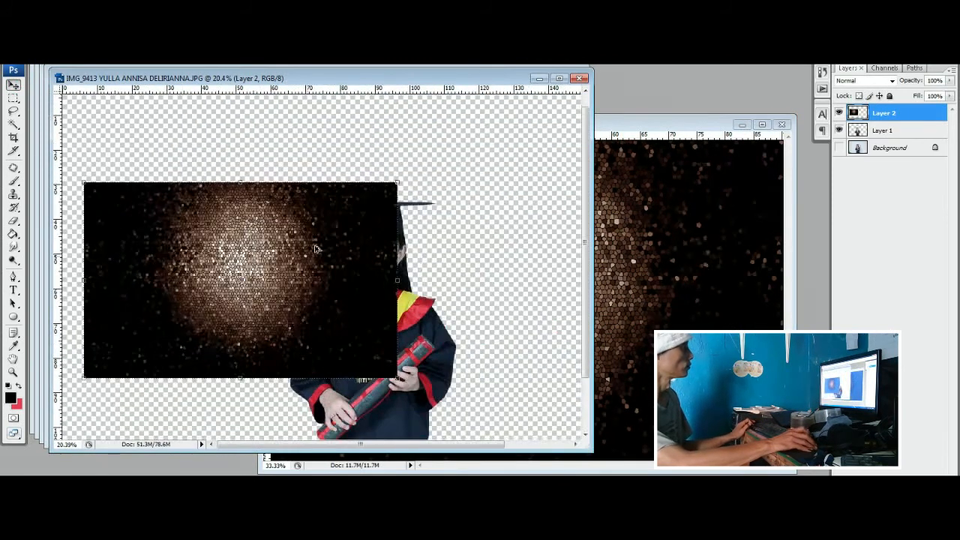
drag(882, 120, 882, 137)
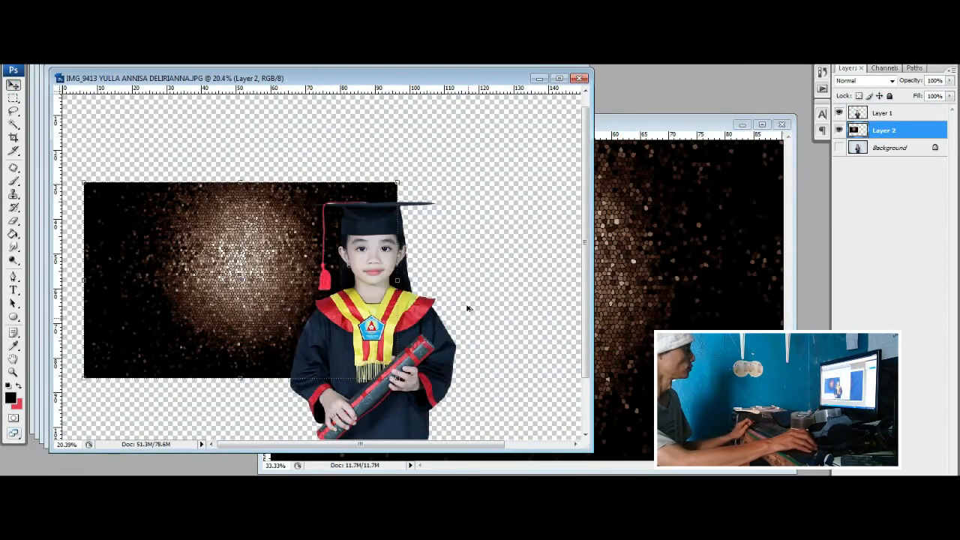
Step: Scale up the Abstract336 background on Layer 2 and position it so it covers the whole canvas behind the girl
key(ctrl+minus)
drag(333, 186, 538, 107)
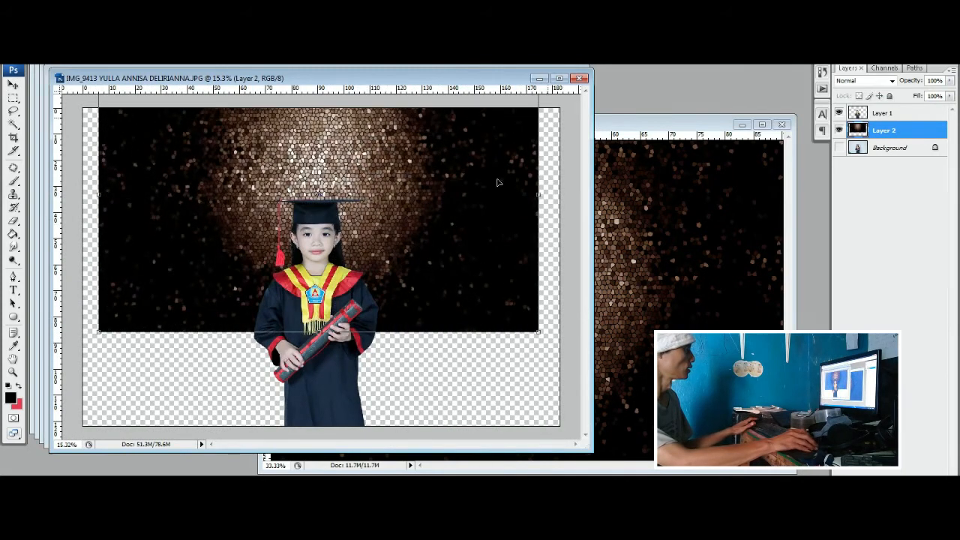
click(538, 335)
drag(573, 372, 629, 408)
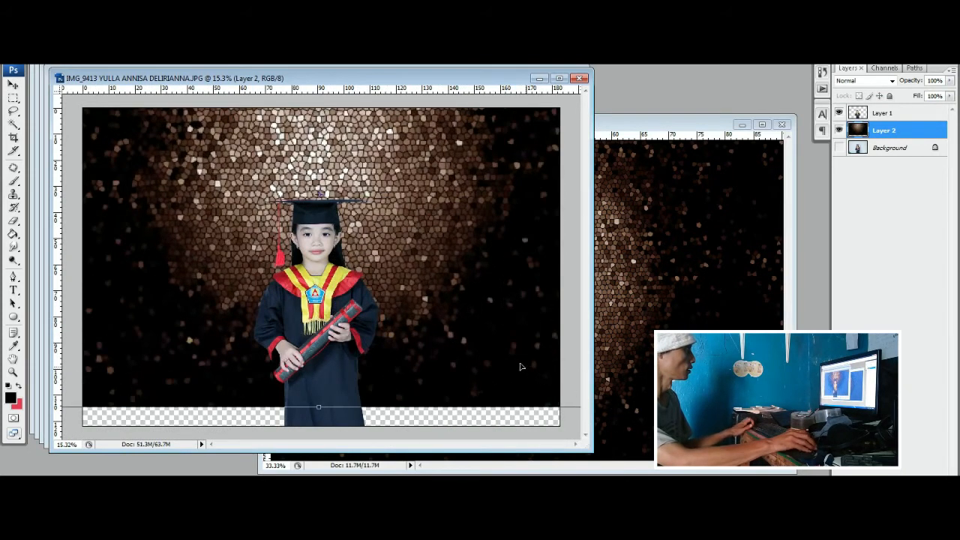
key(ctrl+minus)
drag(444, 320, 445, 348)
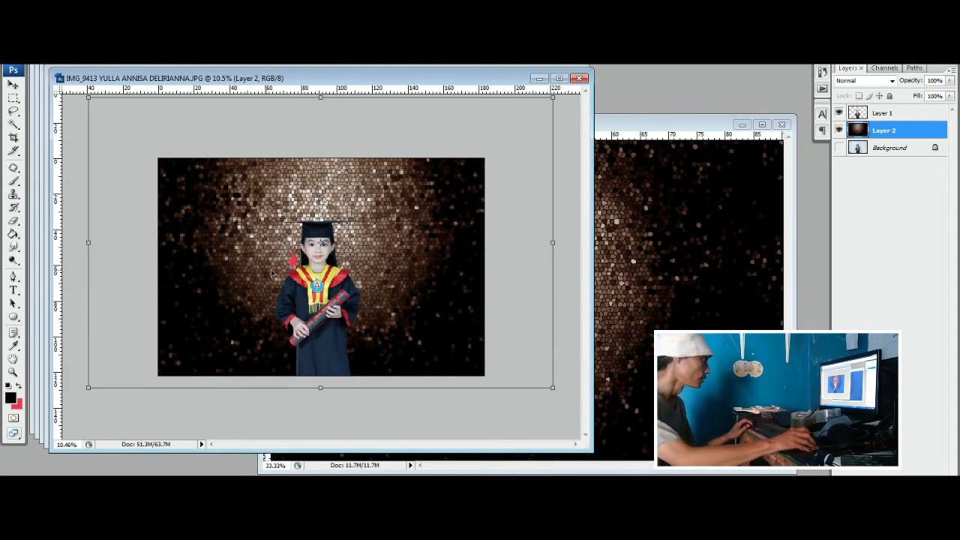
Step: Switch to the Eraser tool near the cap's tassel cord and apply the pending transformation of Layer 2
scroll(336, 267, up, 4)
key(ctrl+plus)
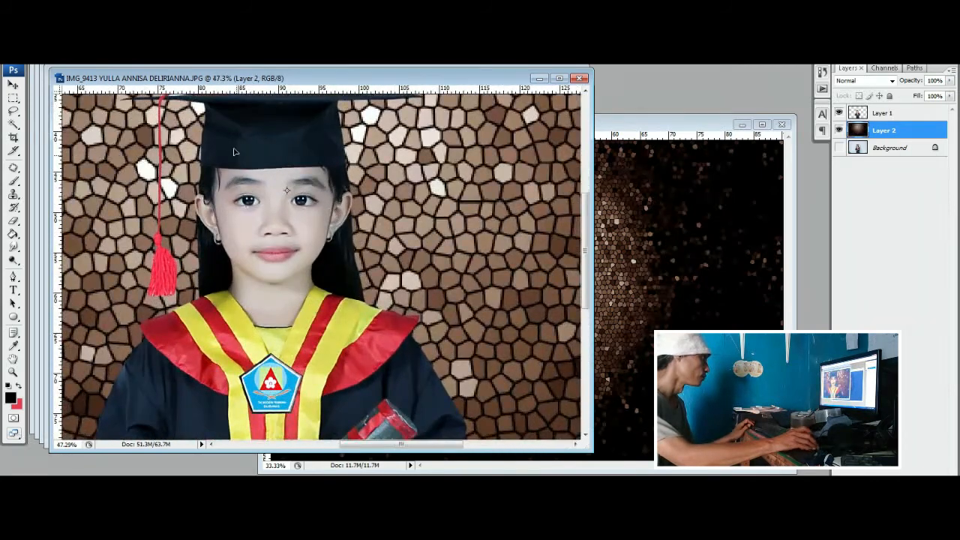
drag(212, 149, 426, 282)
scroll(393, 219, up, 8)
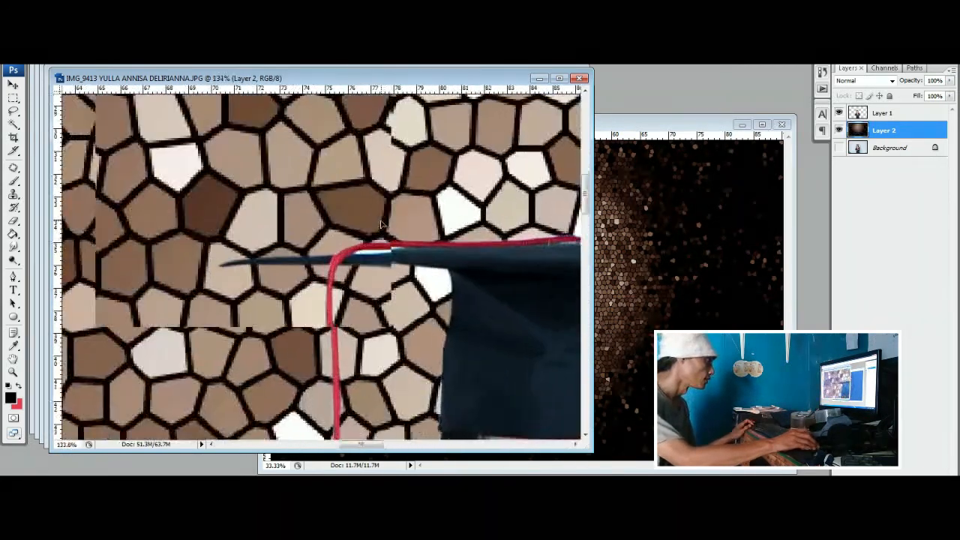
scroll(233, 248, up, 3)
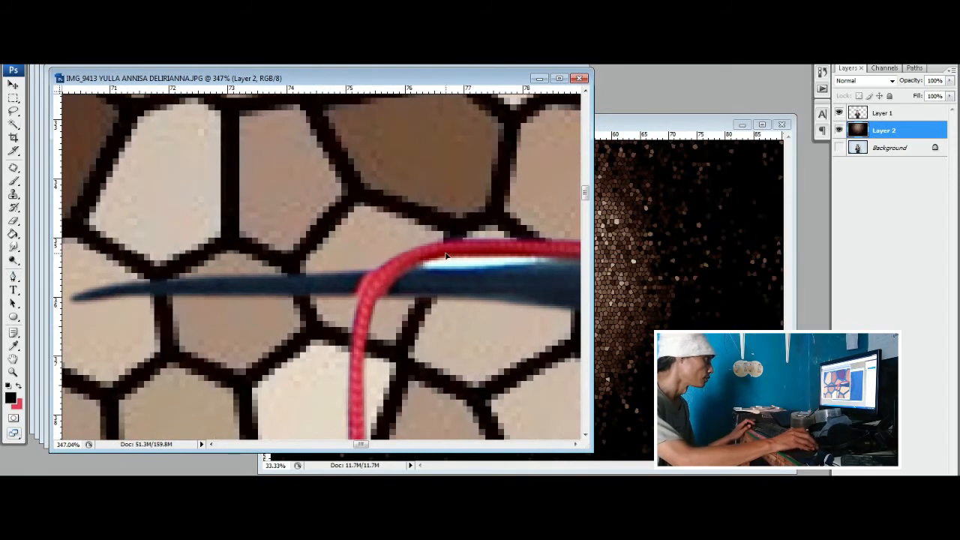
drag(449, 254, 361, 262)
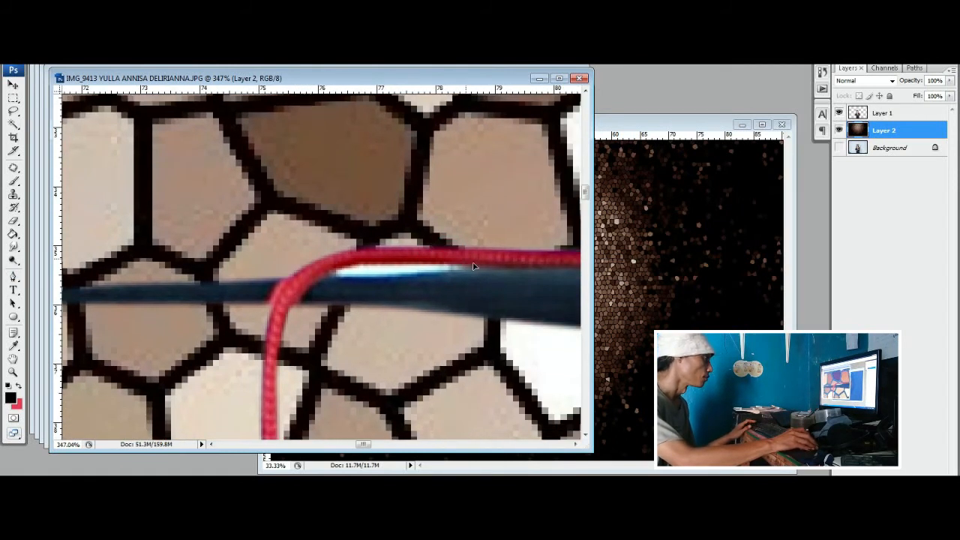
click(14, 221)
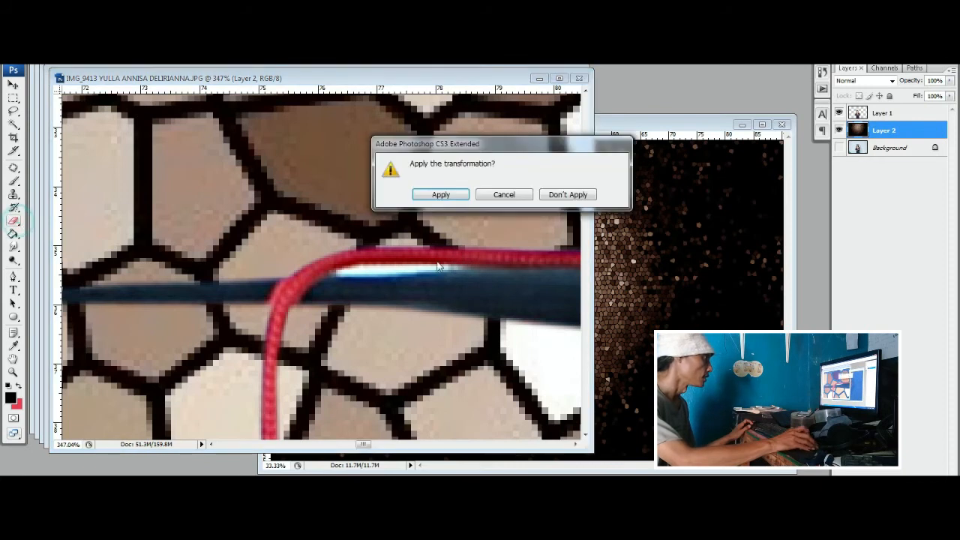
click(452, 194)
Step: Erase the white remnant between the red tassel cord and the cap's edge on Layer 1 with a small eraser brush
scroll(408, 258, up, 2)
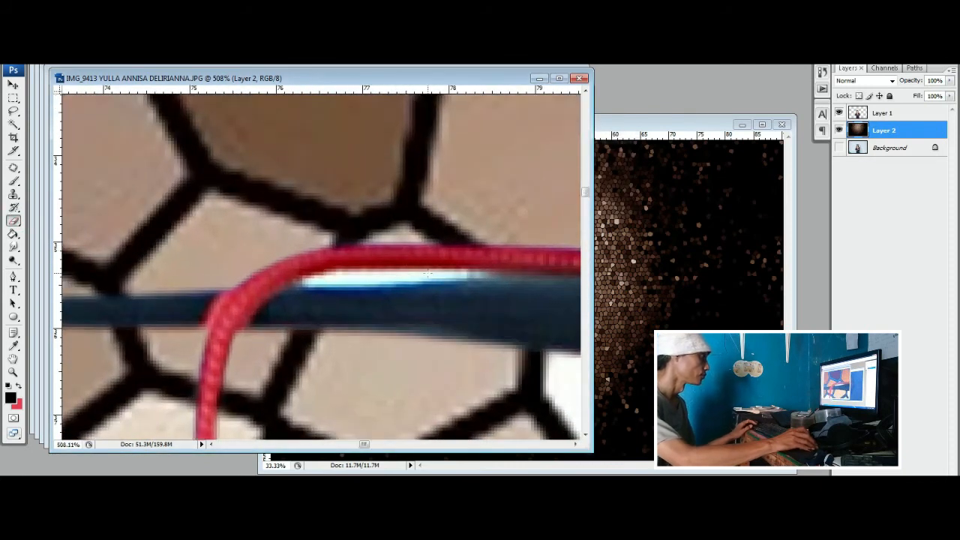
key(bracketleft)
key(bracketleft)
key(bracketleft)
key(bracketleft)
key(bracketleft)
key(bracketleft)
key(bracketleft)
key(bracketleft)
key(bracketleft)
key(bracketleft)
key(bracketleft)
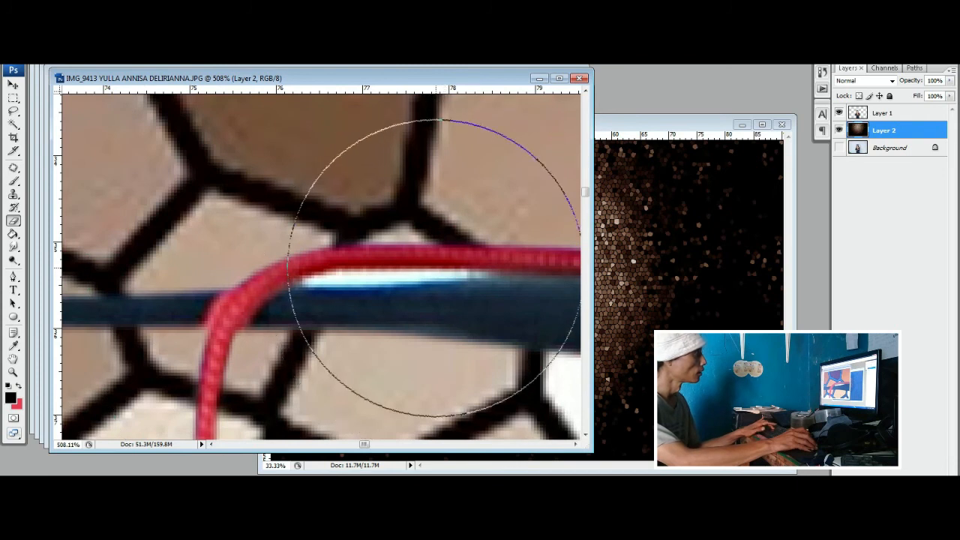
key(bracketleft)
key(bracketleft)
key(bracketleft)
key(bracketleft)
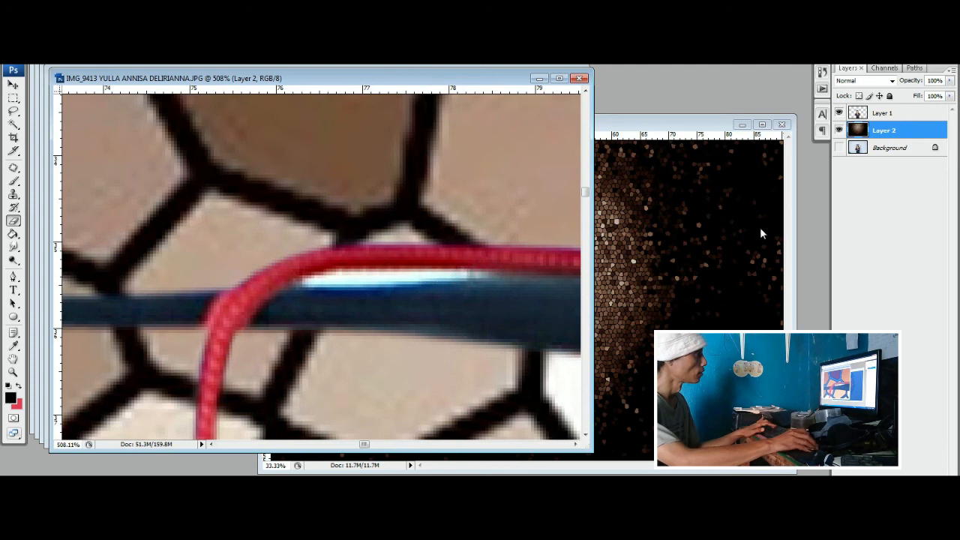
click(884, 113)
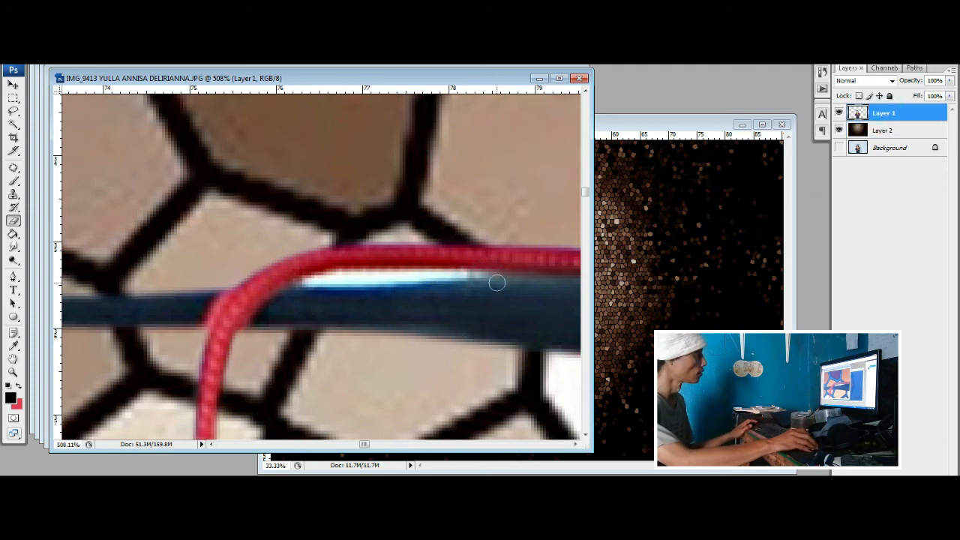
drag(491, 276, 303, 282)
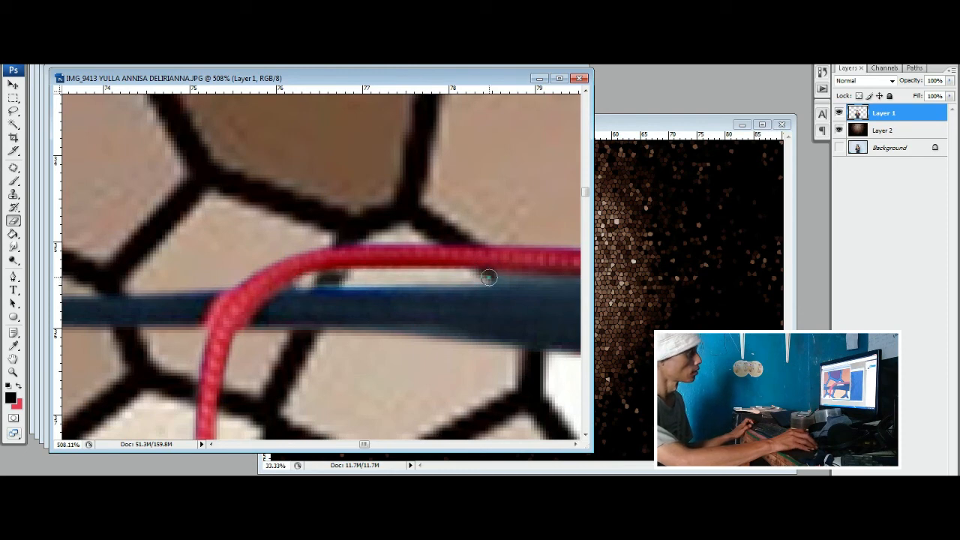
scroll(488, 277, down, 6)
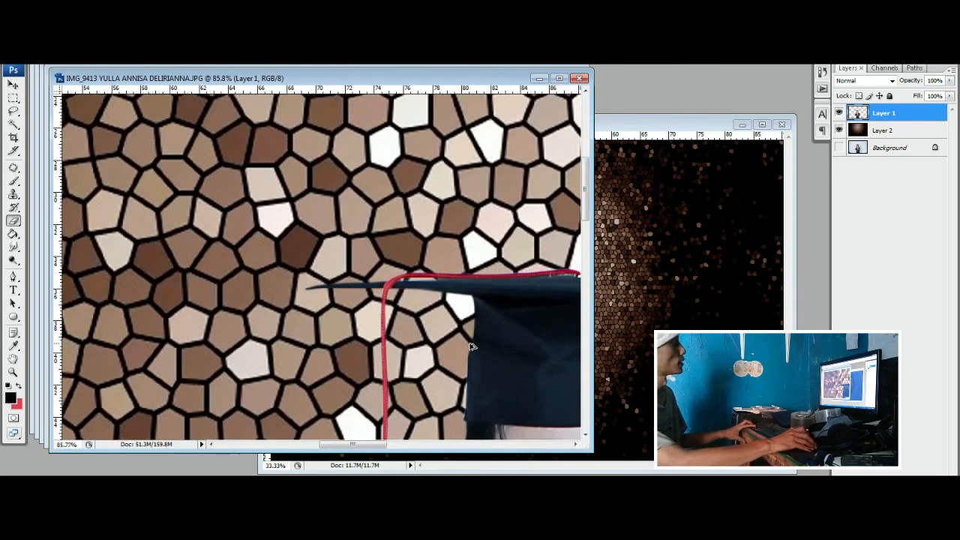
scroll(473, 346, down, 5)
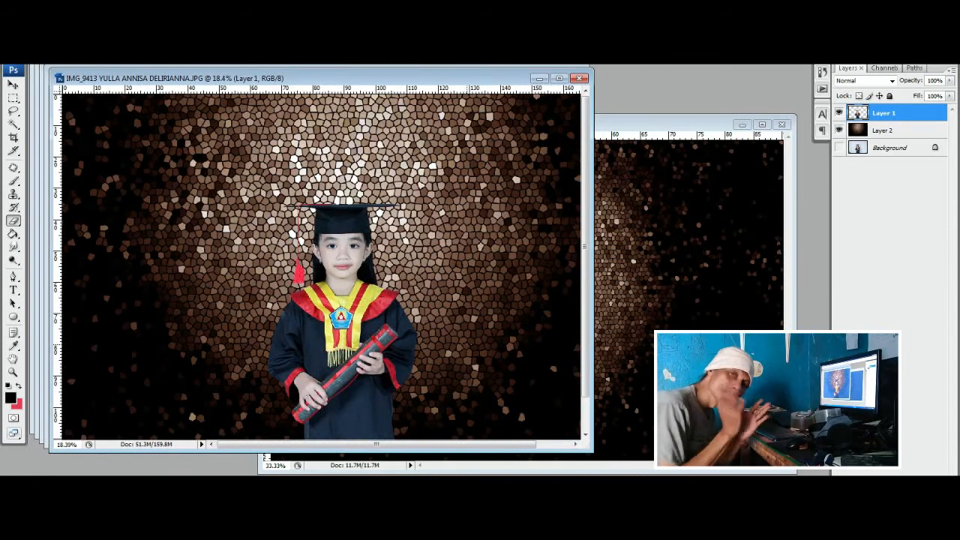